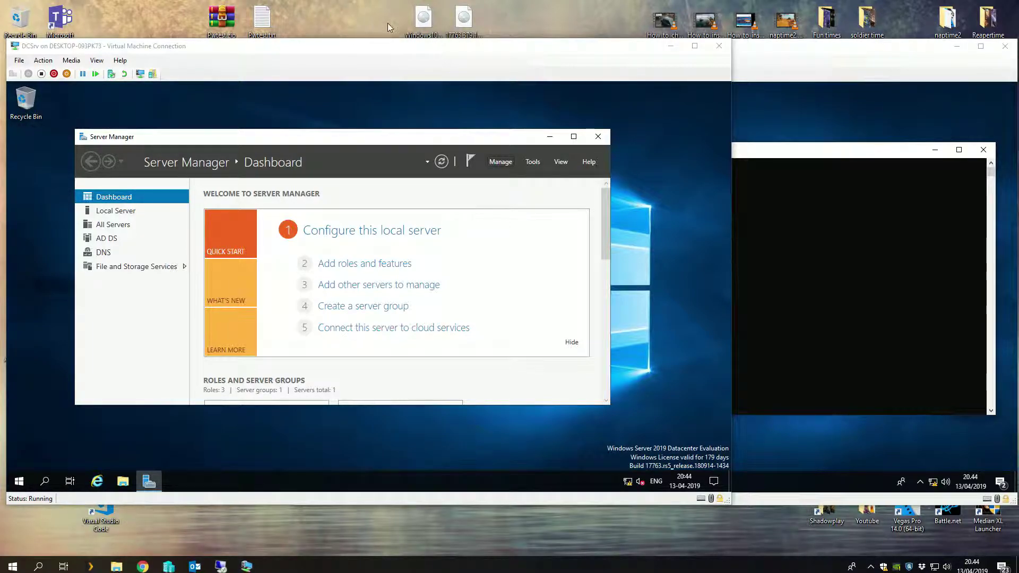
# Step: Check the Windows 10 client VM, then switch back to the DCSrv server VM
pyautogui.click(785, 54)
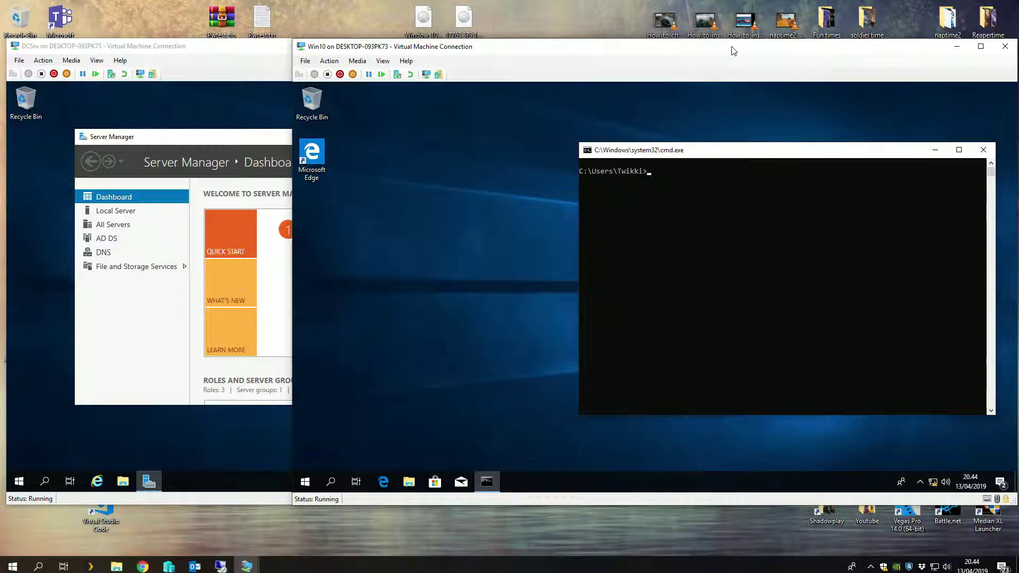
pyautogui.click(184, 50)
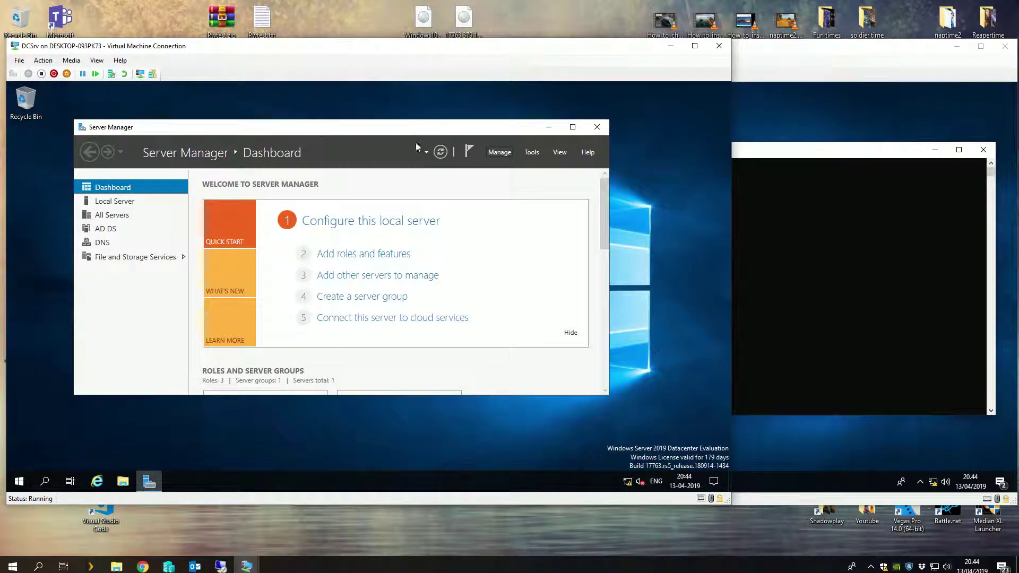
# Step: Install the DHCP Server role and management tools on DCSrv.dajs.dk with Add Roles and Features
pyautogui.click(498, 152)
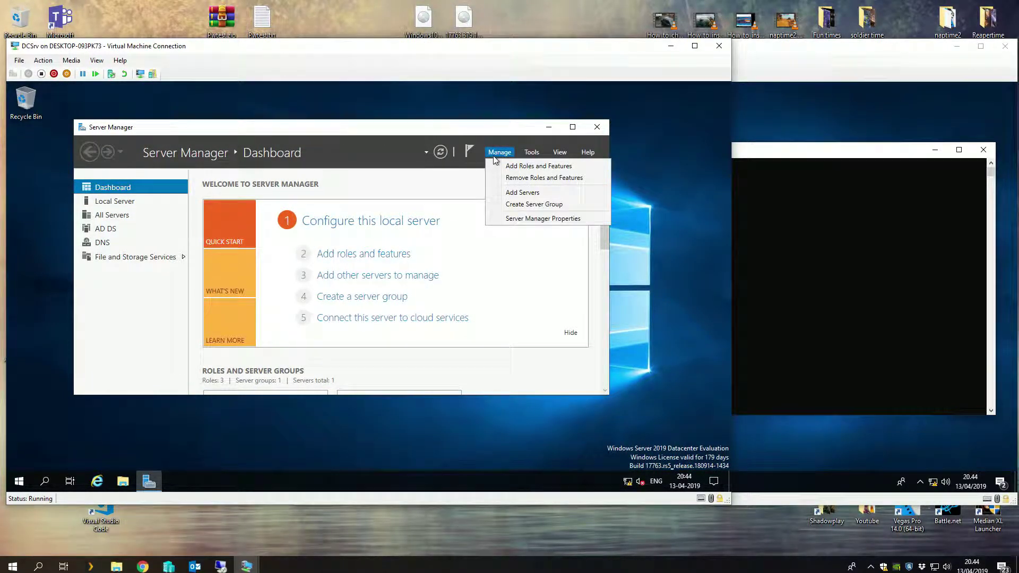
pyautogui.click(519, 166)
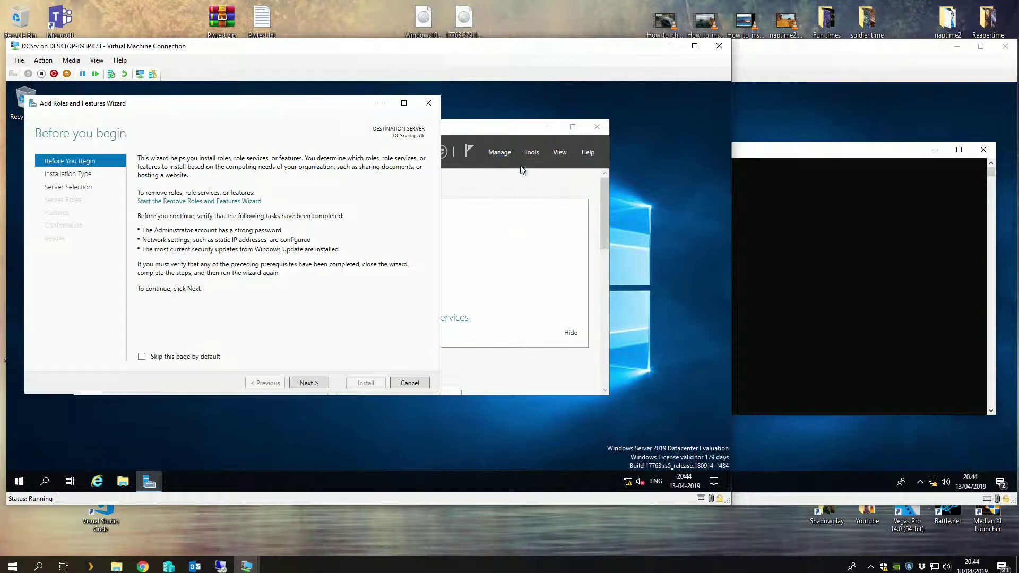
pyautogui.click(310, 383)
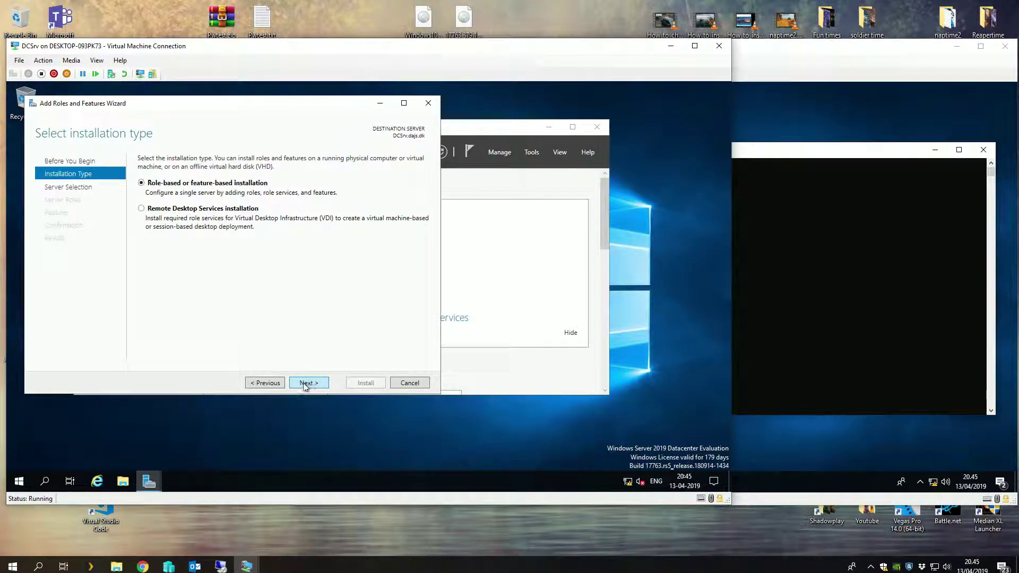
pyautogui.click(303, 385)
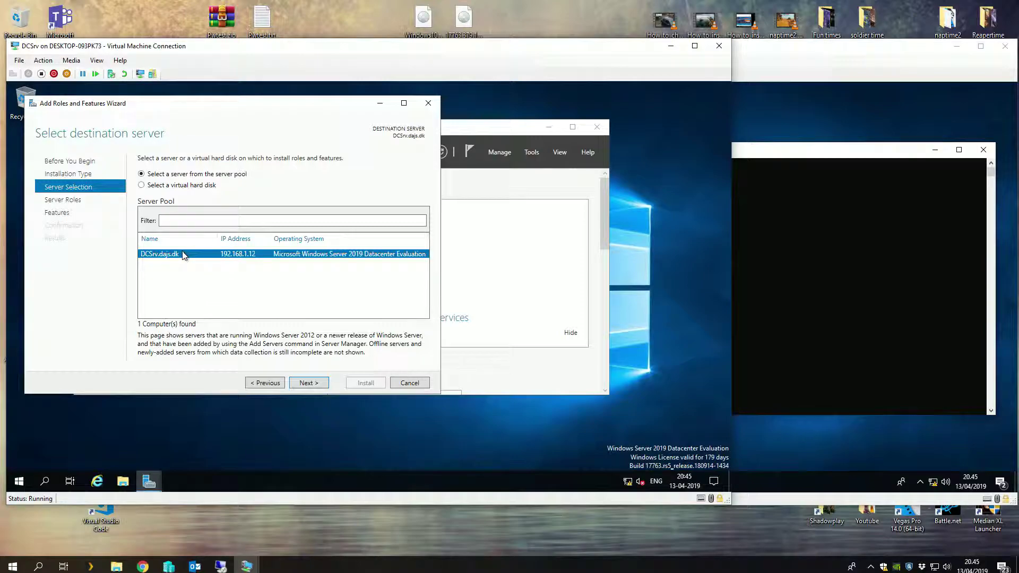
pyautogui.click(302, 386)
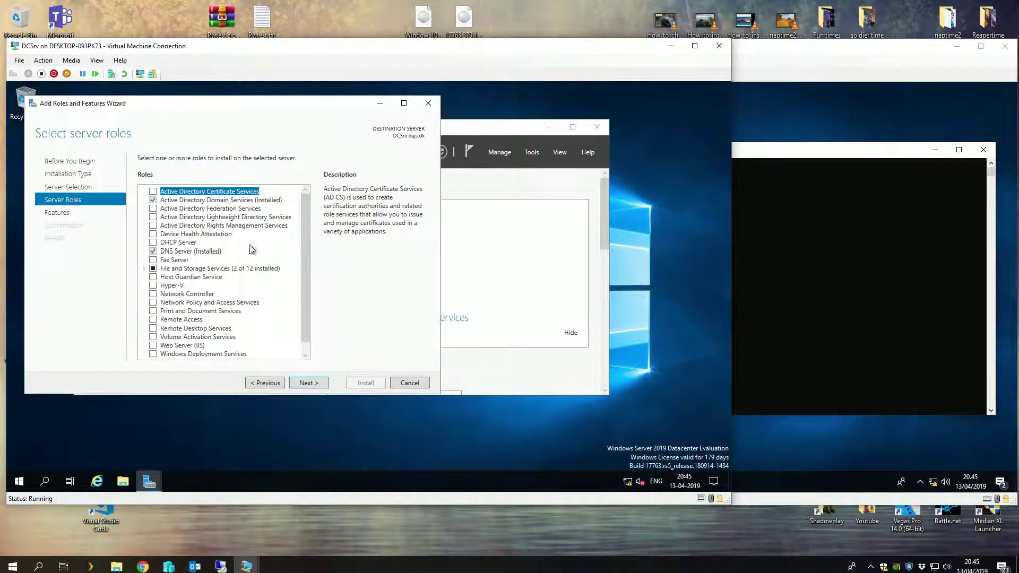
pyautogui.click(154, 244)
pyautogui.click(274, 338)
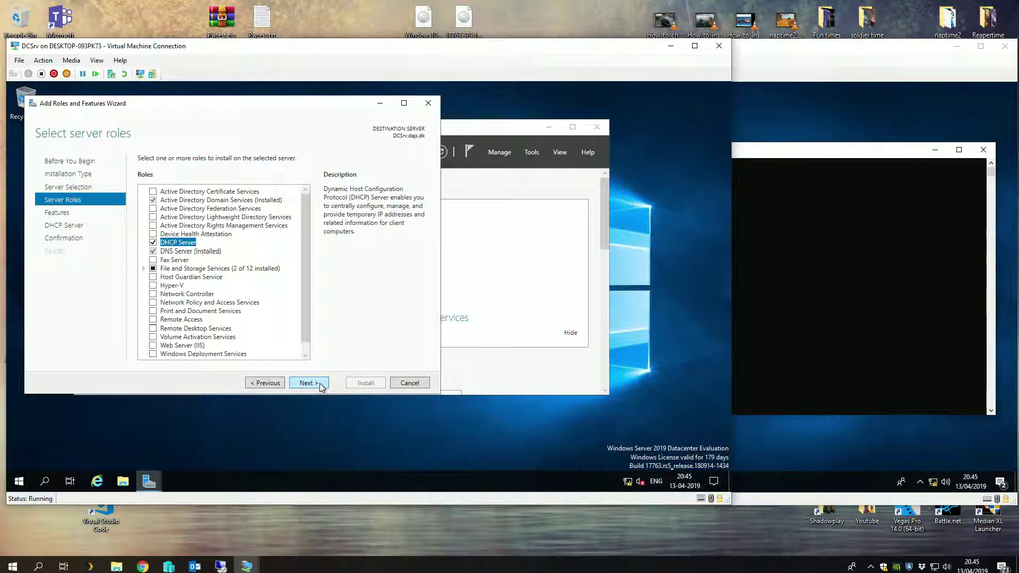
pyautogui.click(308, 384)
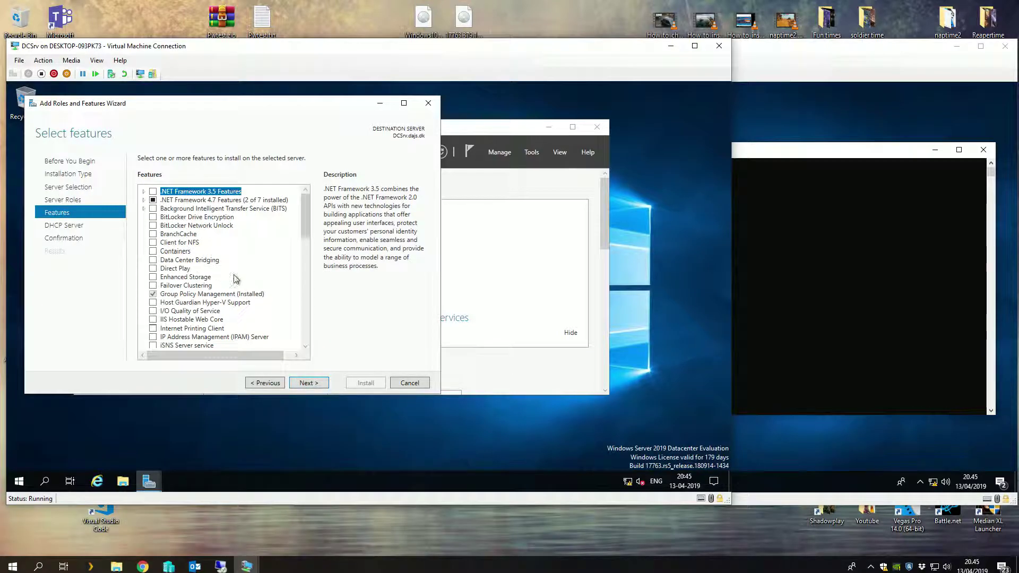
pyautogui.click(307, 383)
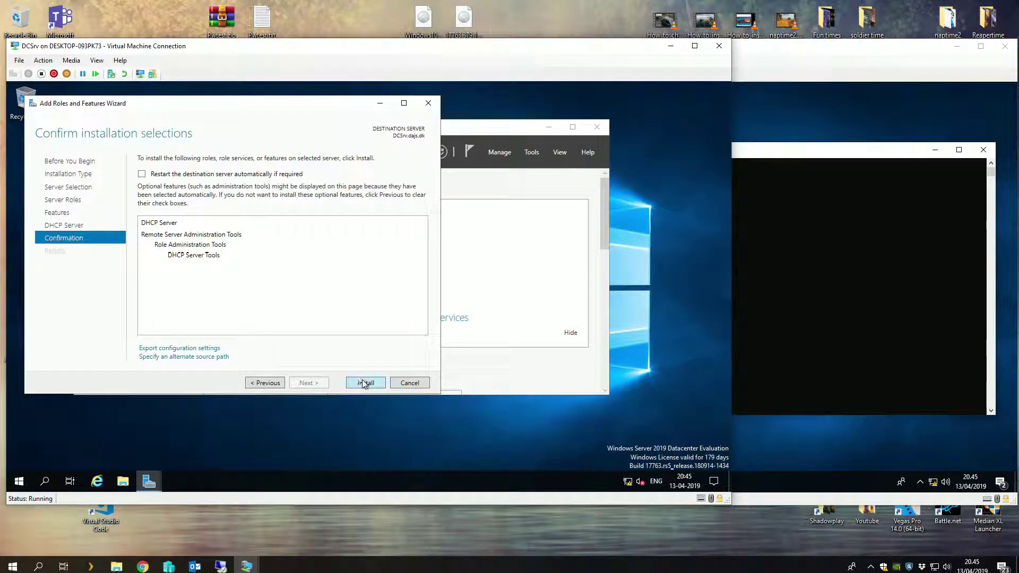
pyautogui.click(365, 384)
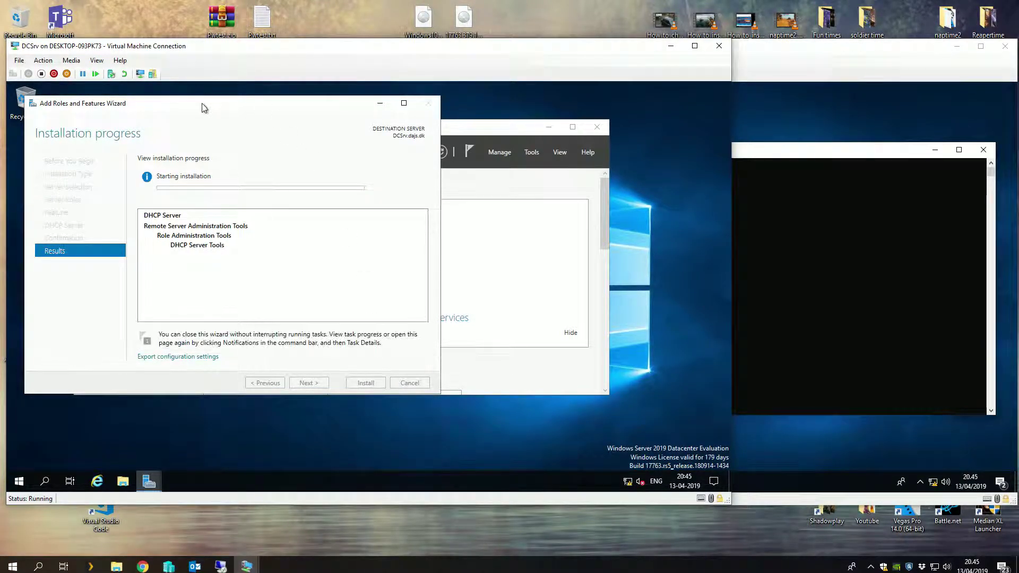
# Step: Wait for the DHCP Server installation to succeed, then close the wizard
pyautogui.moveTo(203, 108); pyautogui.dragTo(303, 122)
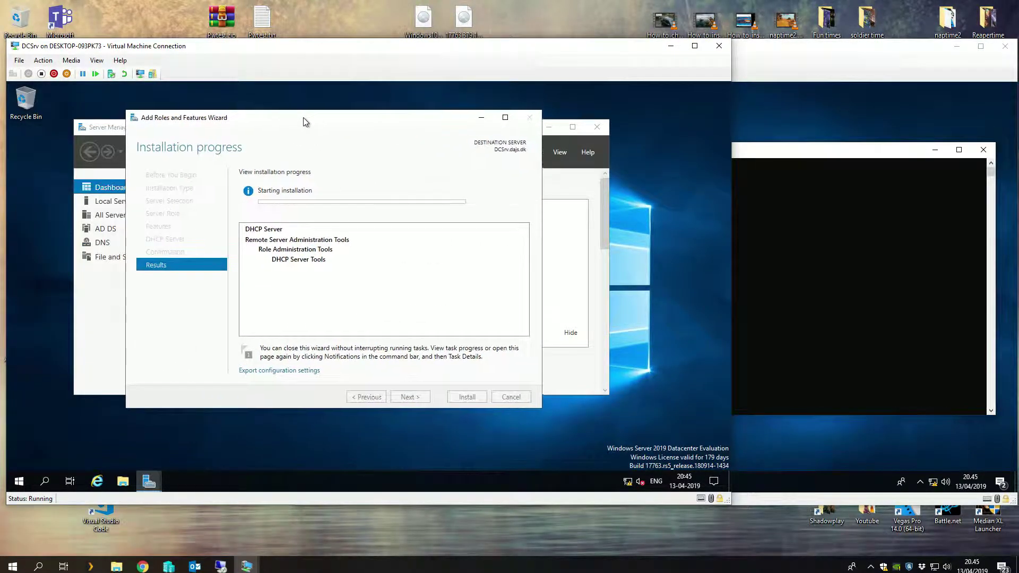
pyautogui.click(549, 127)
pyautogui.click(149, 481)
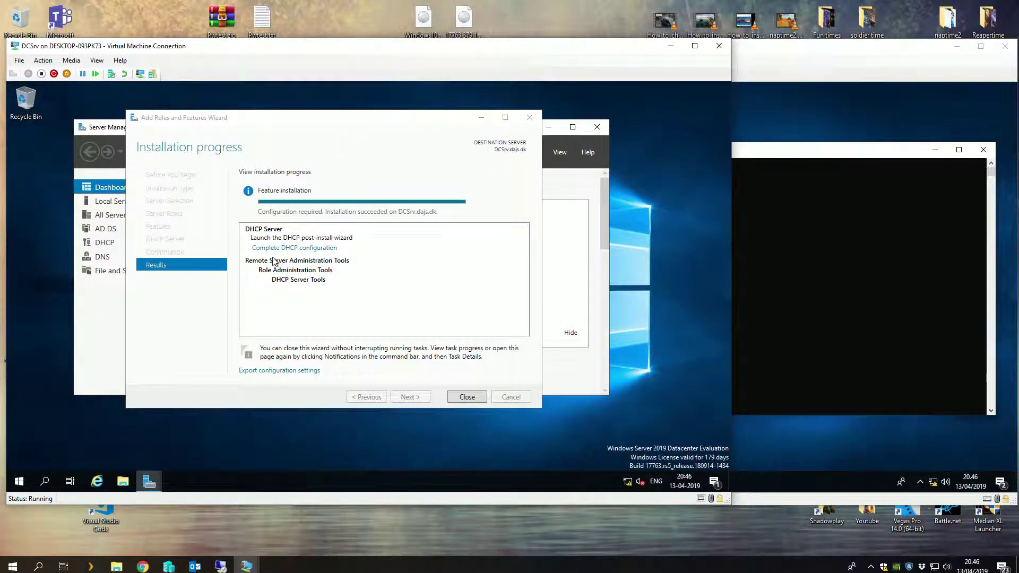
pyautogui.click(469, 399)
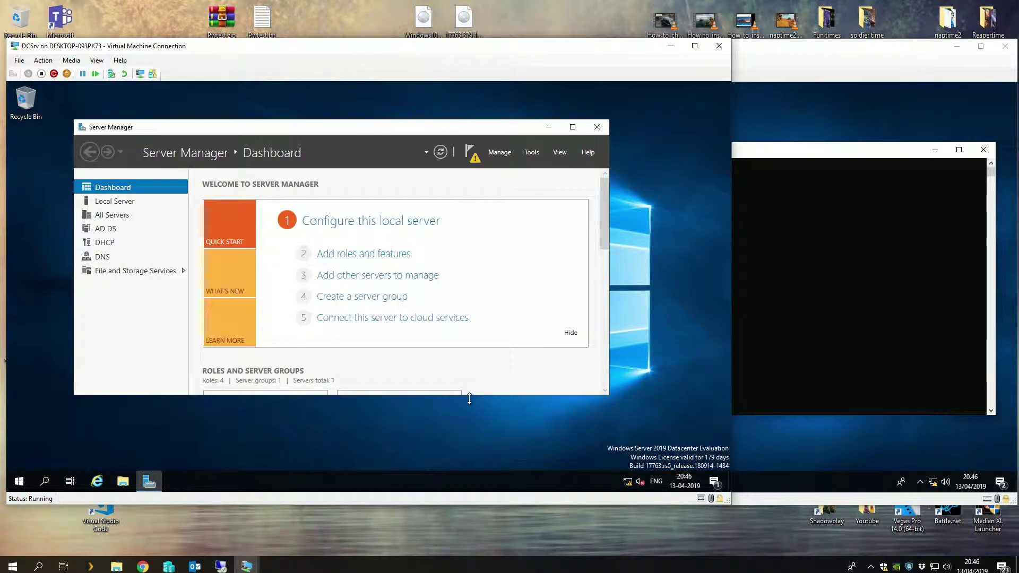
# Step: Complete the DHCP post-install configuration, authorizing the server in AD with the current user's credentials
pyautogui.click(471, 154)
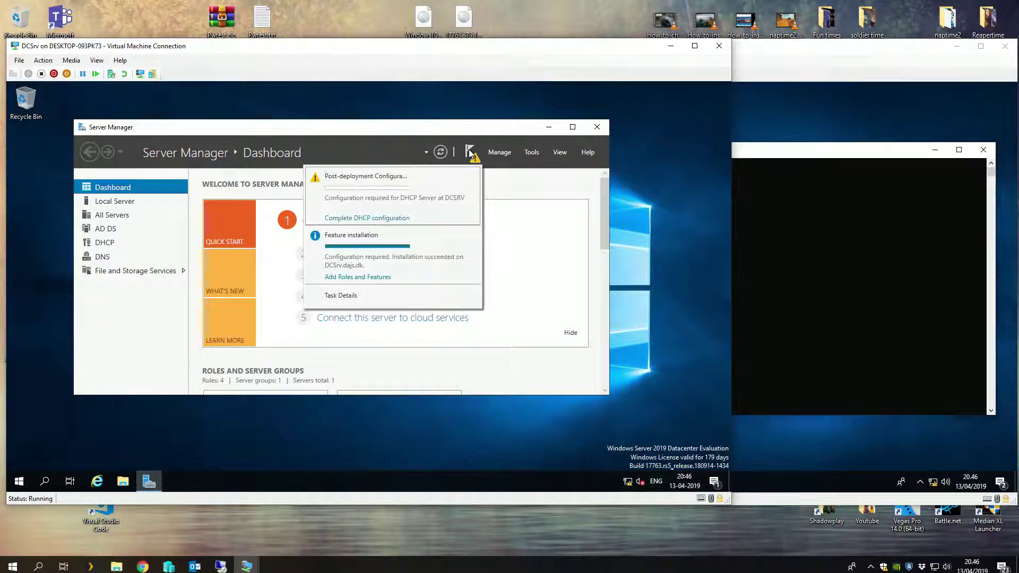
pyautogui.click(359, 219)
pyautogui.moveTo(272, 147); pyautogui.dragTo(301, 133)
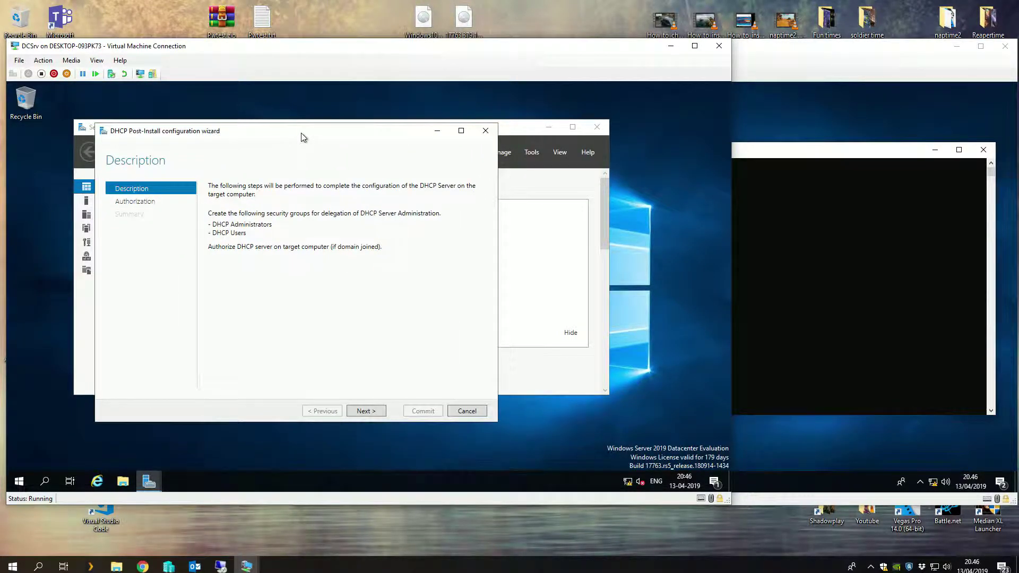
pyautogui.click(365, 411)
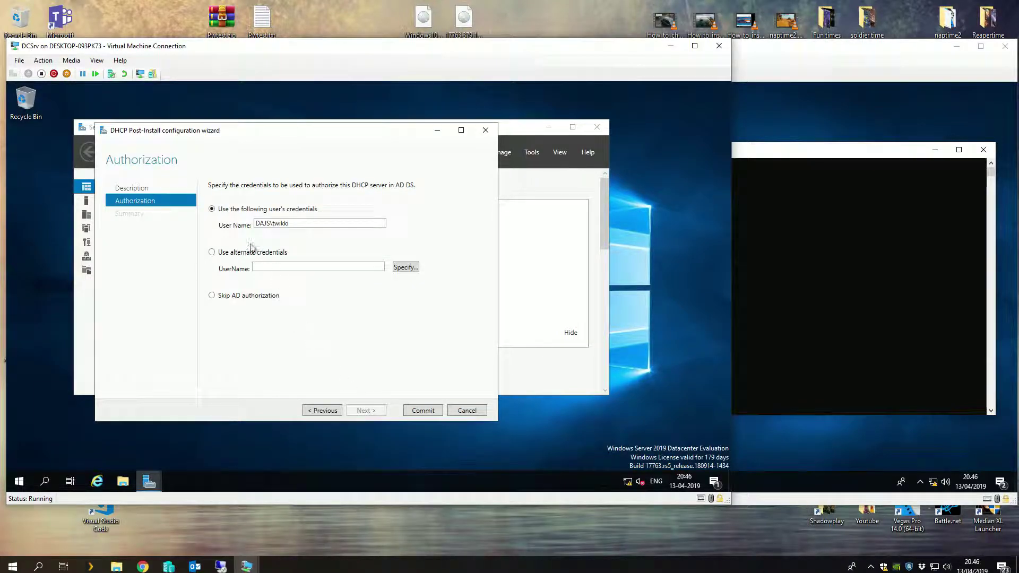
pyautogui.doubleClick(307, 224)
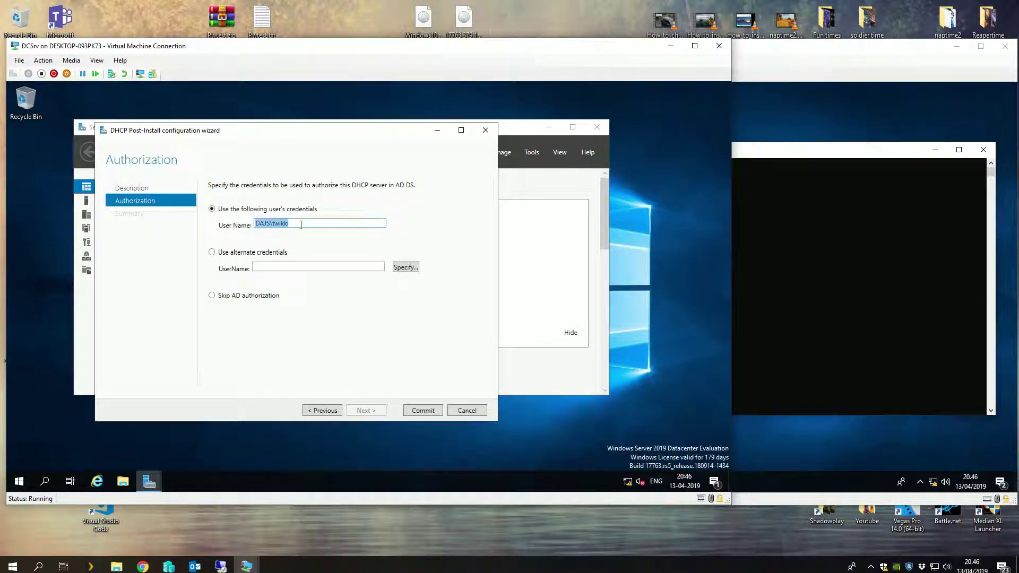
pyautogui.click(310, 223)
pyautogui.moveTo(318, 223); pyautogui.dragTo(274, 224)
pyautogui.click(415, 412)
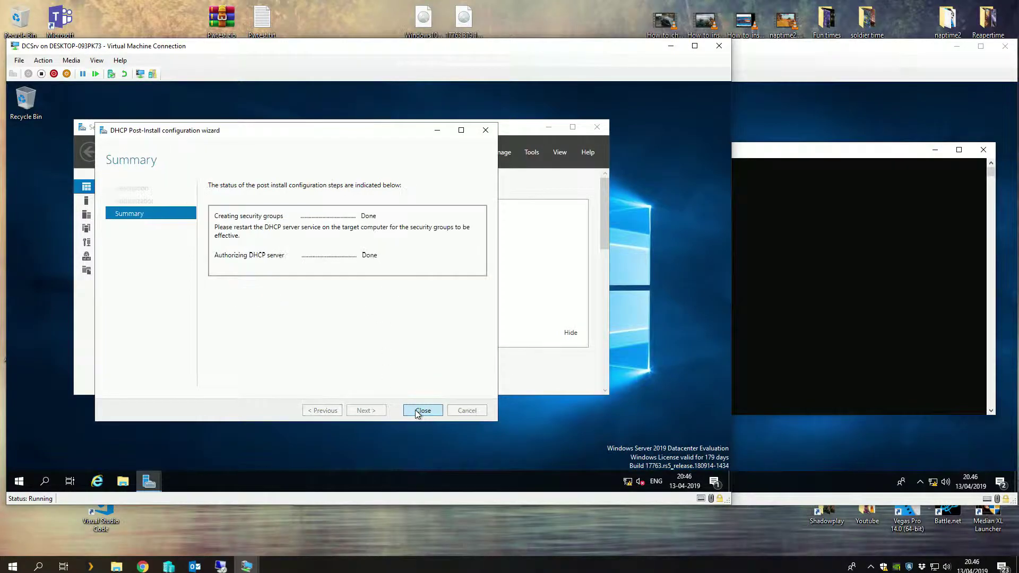
pyautogui.click(422, 411)
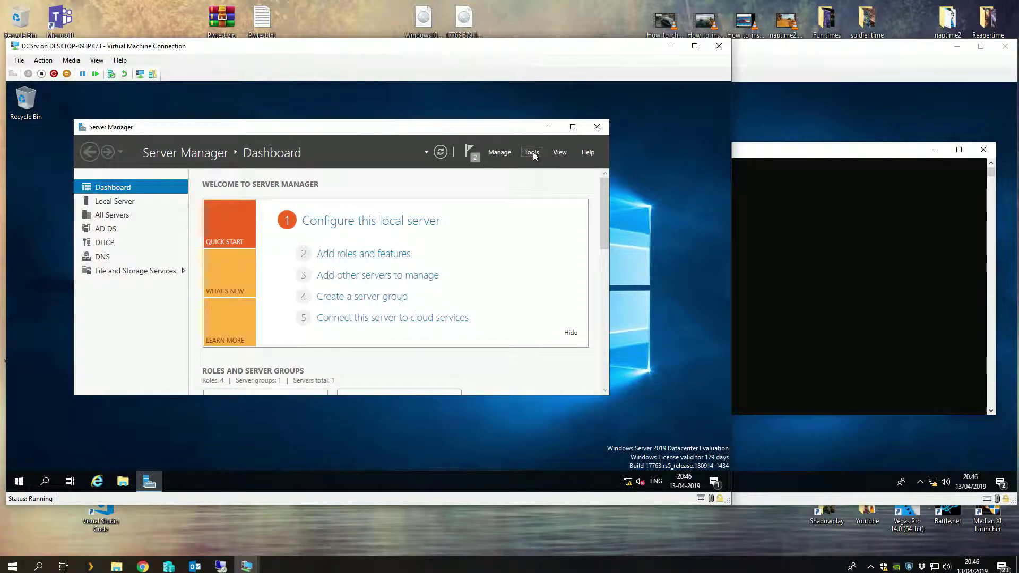
# Step: Open the DHCP console maximized, expand dcsrv.dajs.dk to its empty IPv4 node, then check the Win10 VM
pyautogui.click(532, 154)
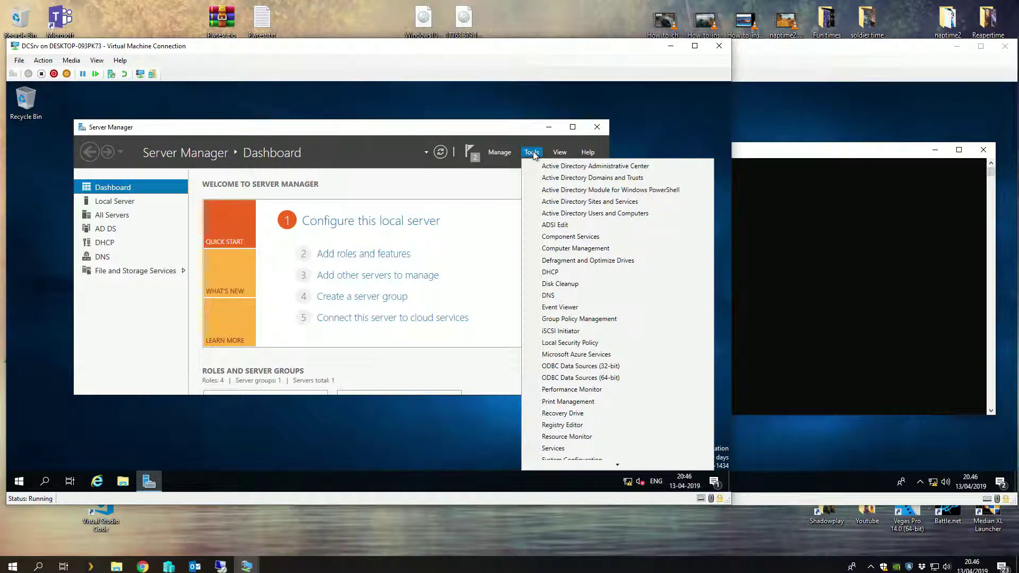
pyautogui.click(569, 272)
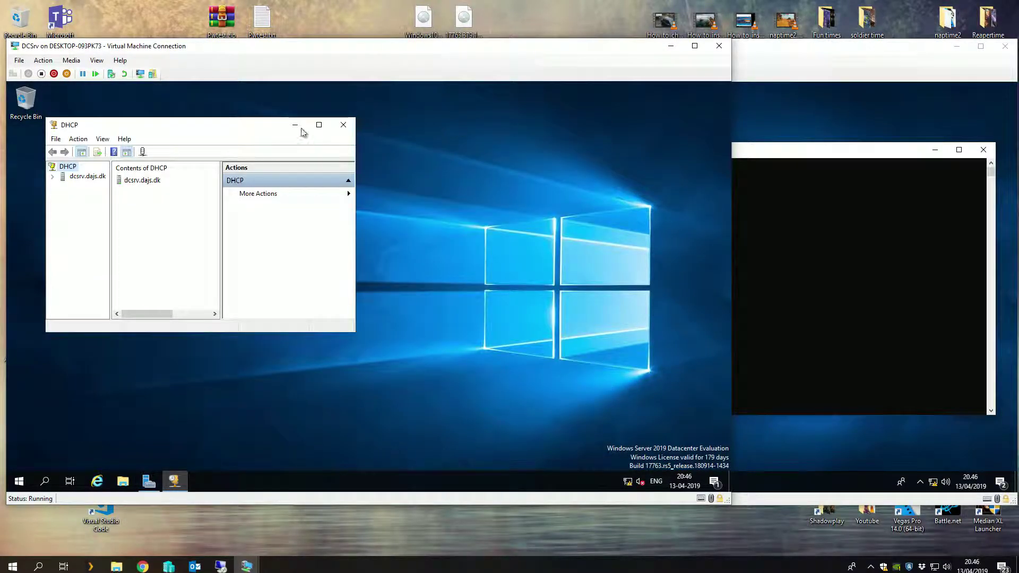
pyautogui.doubleClick(243, 127)
pyautogui.moveTo(72, 163); pyautogui.dragTo(99, 164)
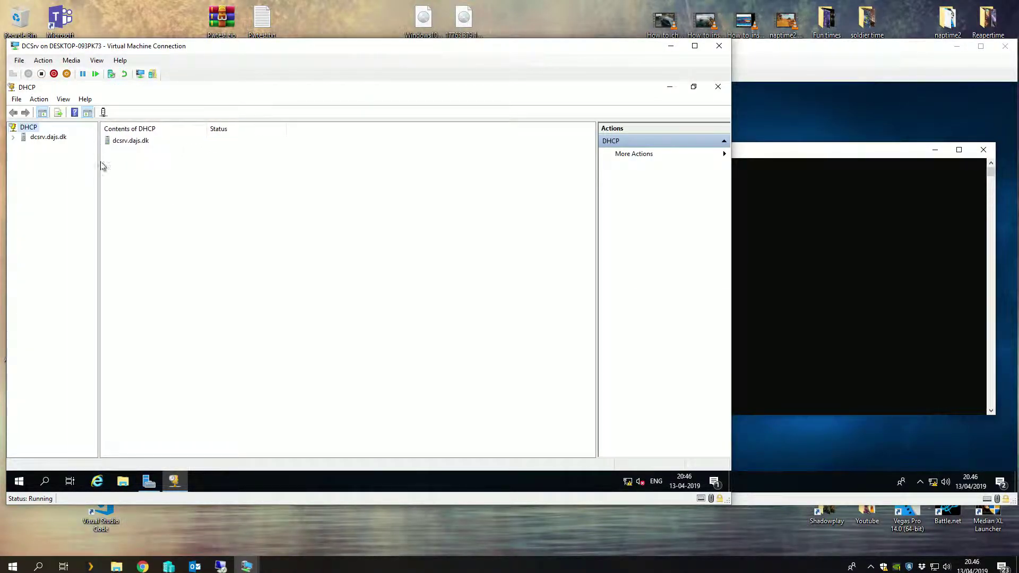
pyautogui.click(14, 137)
pyautogui.click(27, 147)
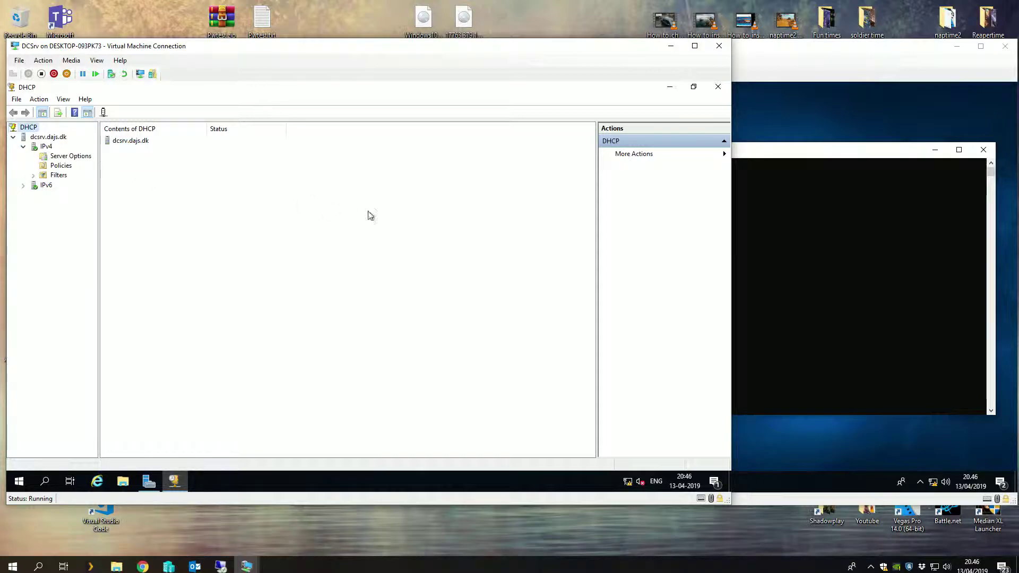
pyautogui.click(46, 148)
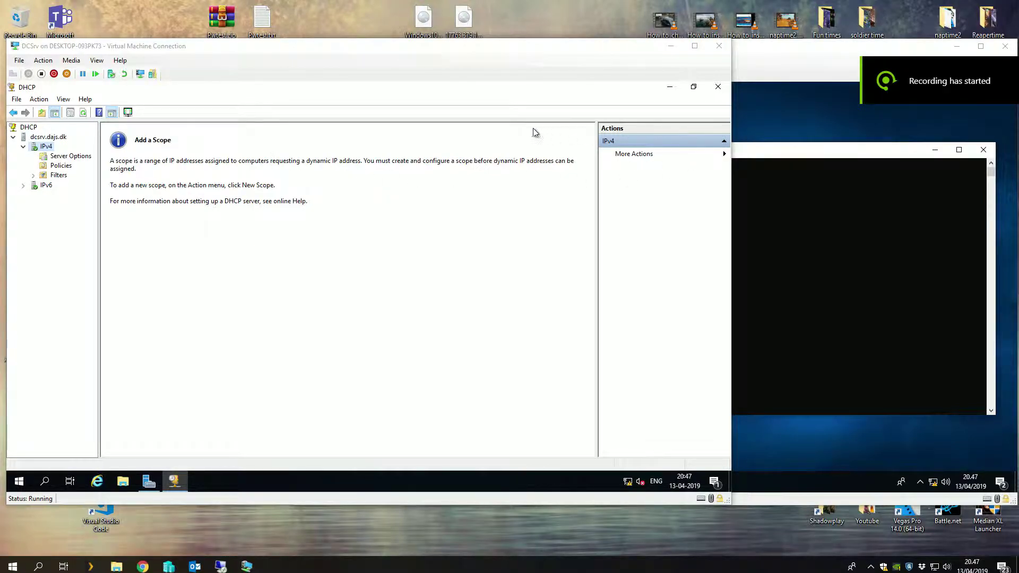
pyautogui.click(779, 119)
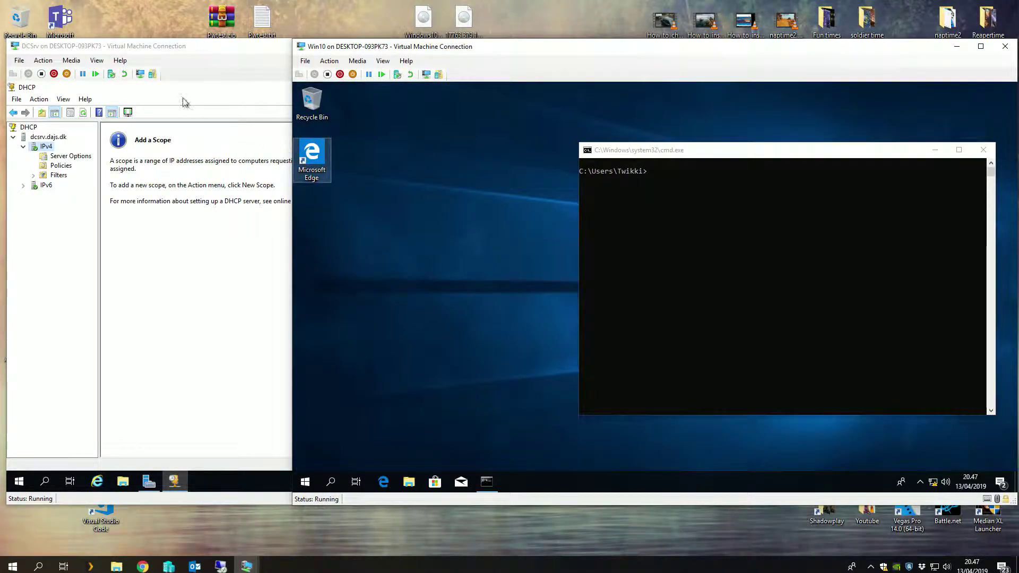
# Step: Create a new IPv4 scope named Office_LAN, range ending 192.168.1.50, mask 255.255.255.0
pyautogui.click(64, 198)
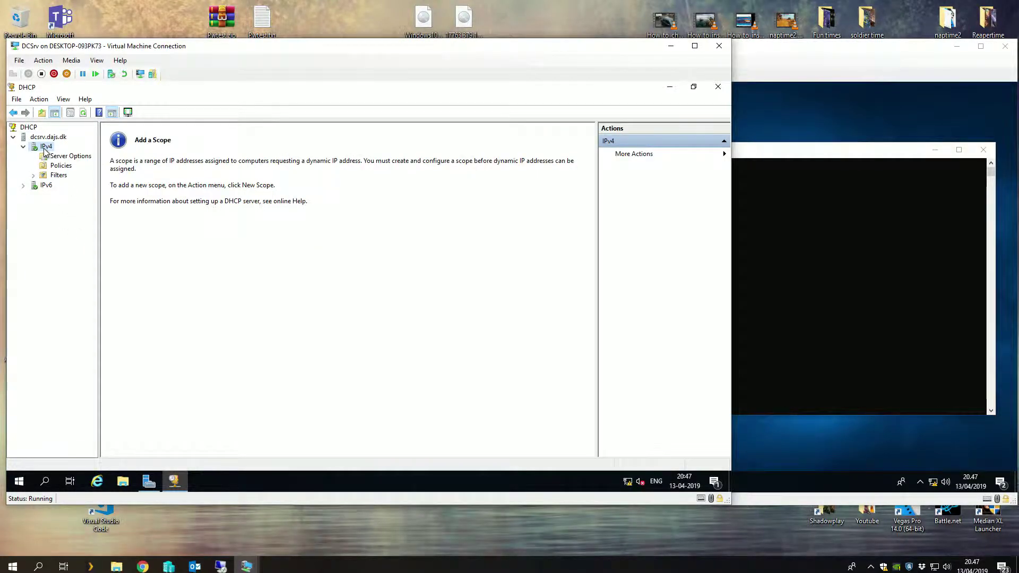
pyautogui.rightClick(47, 149)
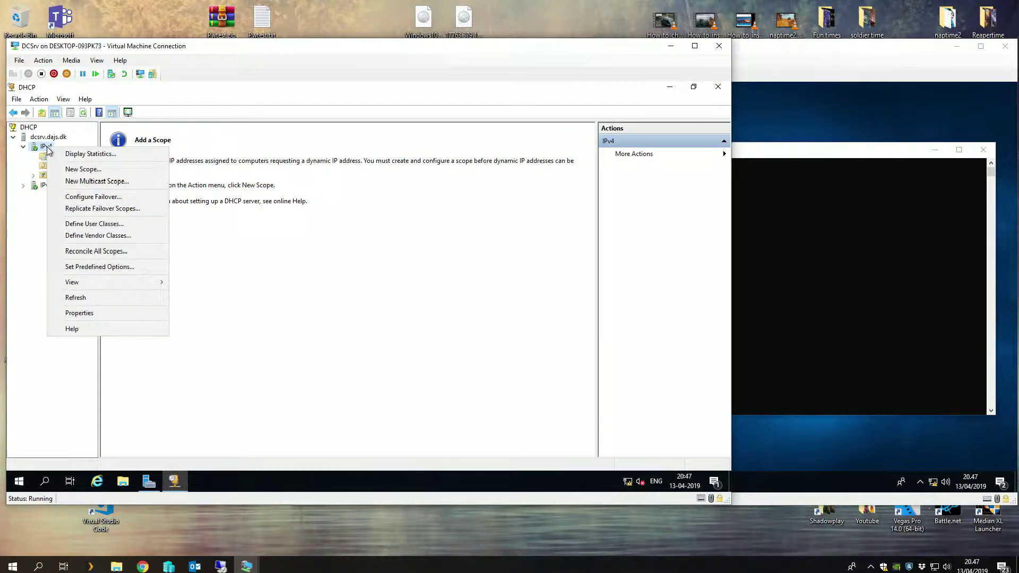
pyautogui.click(145, 171)
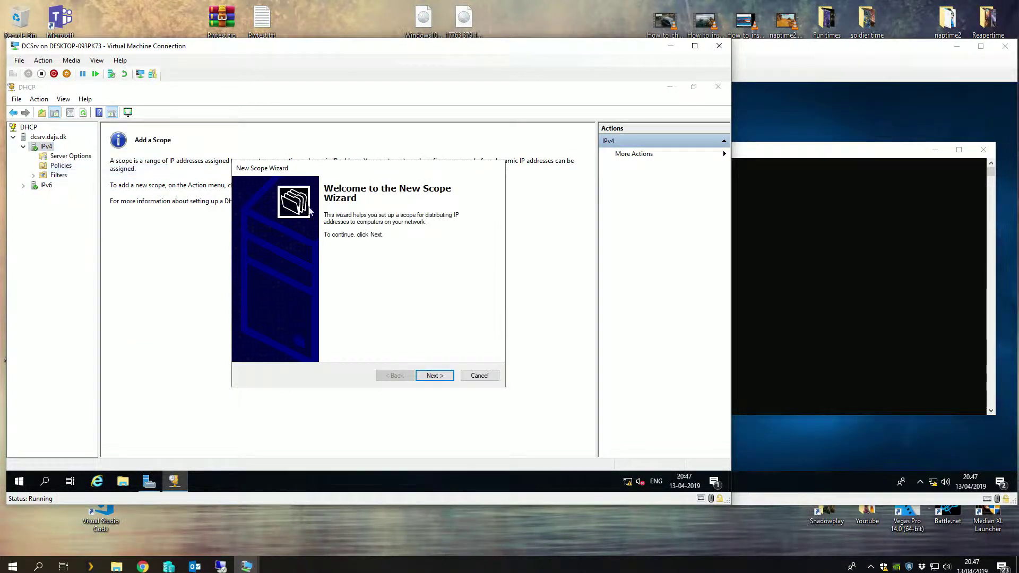
pyautogui.click(445, 380)
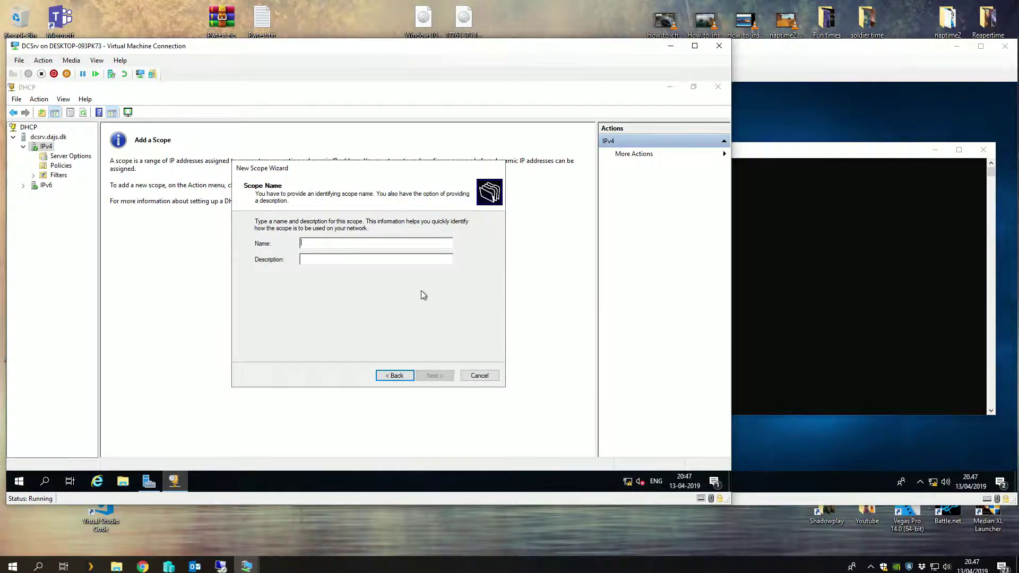
pyautogui.write('Office_')
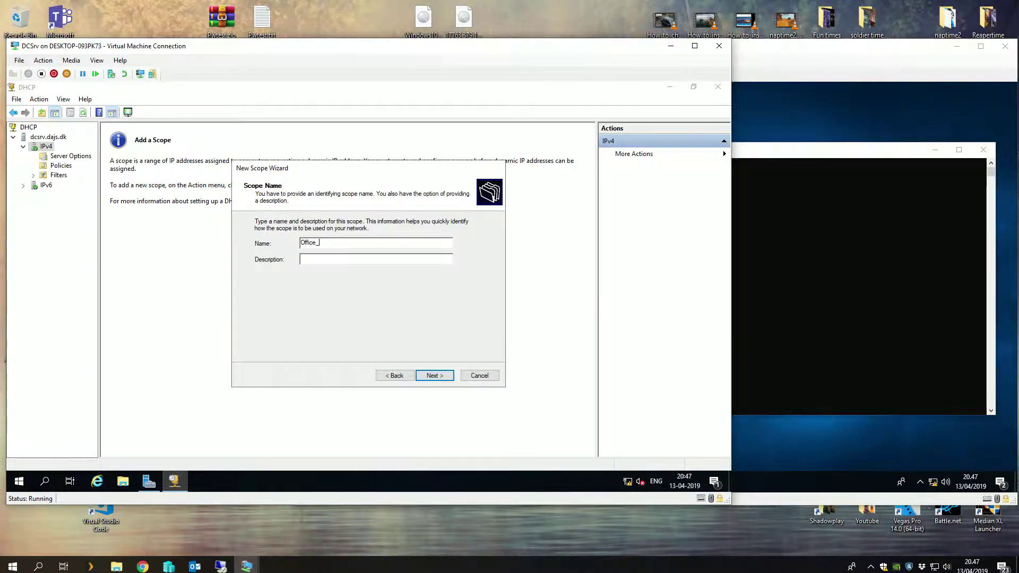
pyautogui.write('LAN')
pyautogui.press('Return')
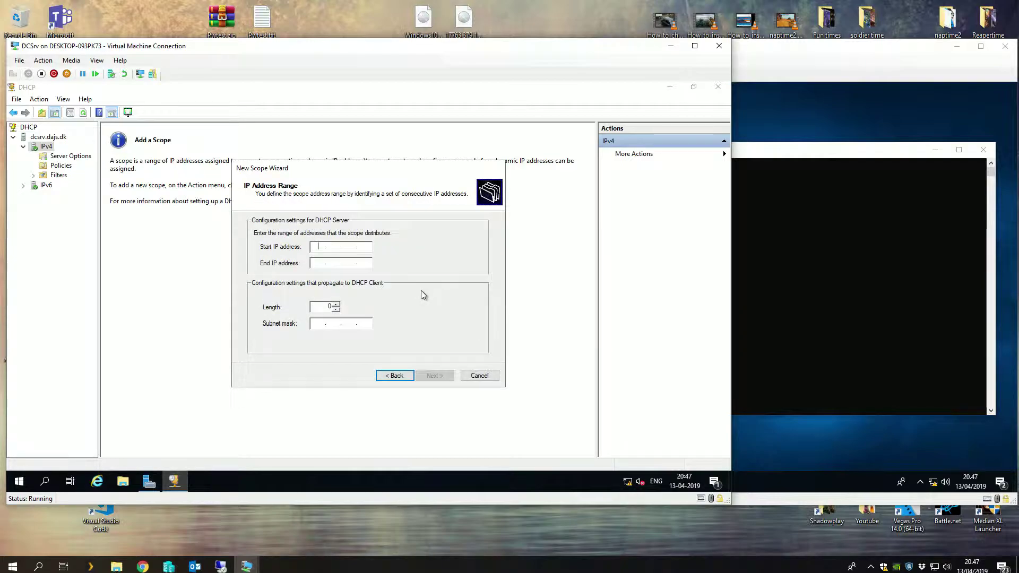
pyautogui.write('192.168.1.2')
pyautogui.press('Tab')
pyautogui.write('192.')
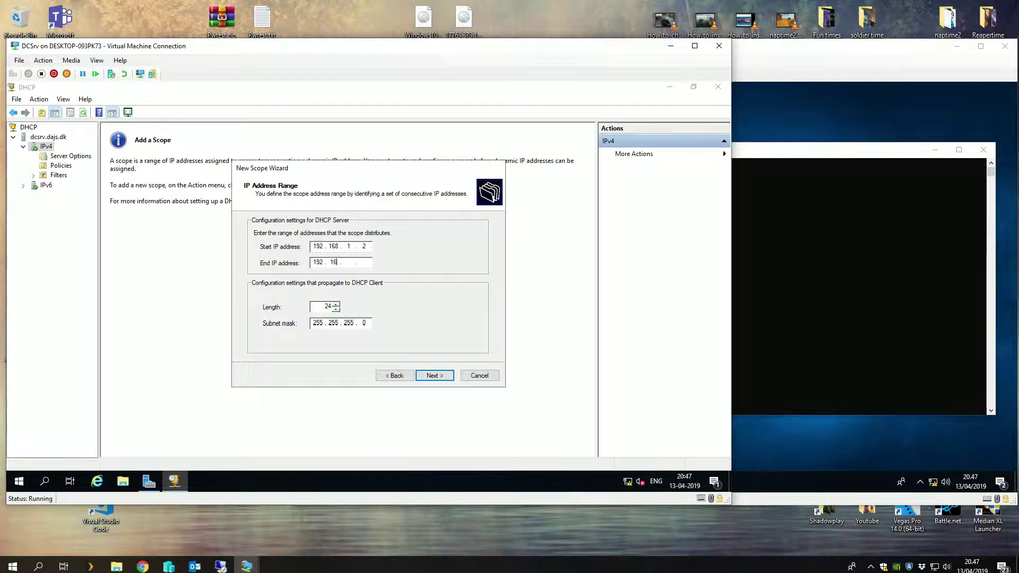
pyautogui.write('168.1.50')
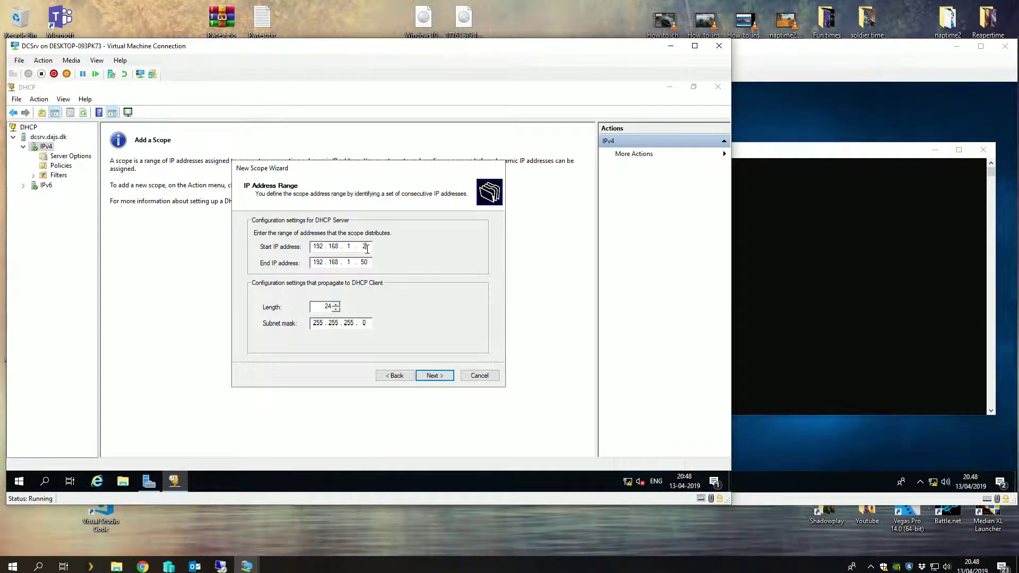
pyautogui.click(435, 376)
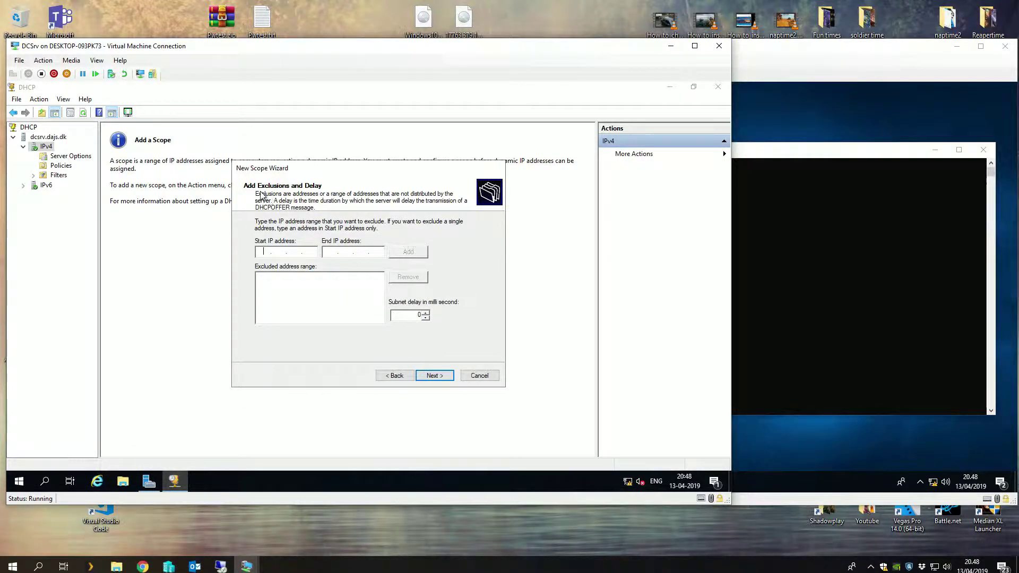
# Step: Skip exclusions and set the scope's lease duration to 4 days
pyautogui.moveTo(307, 170)
pyautogui.mouseDown()
pyautogui.moveTo(348, 164)
pyautogui.moveTo(401, 224)
pyautogui.mouseUp()
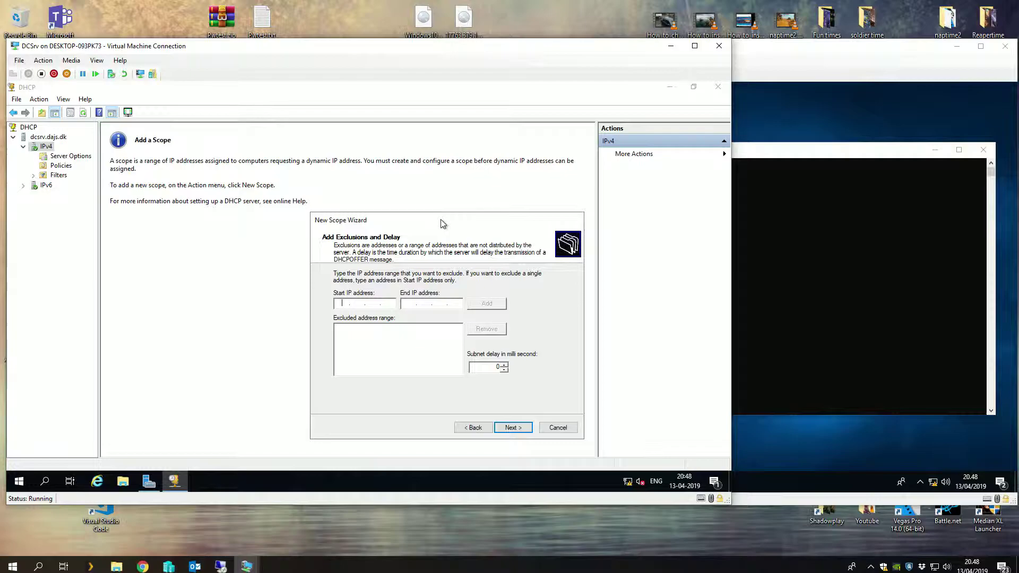
pyautogui.click(521, 429)
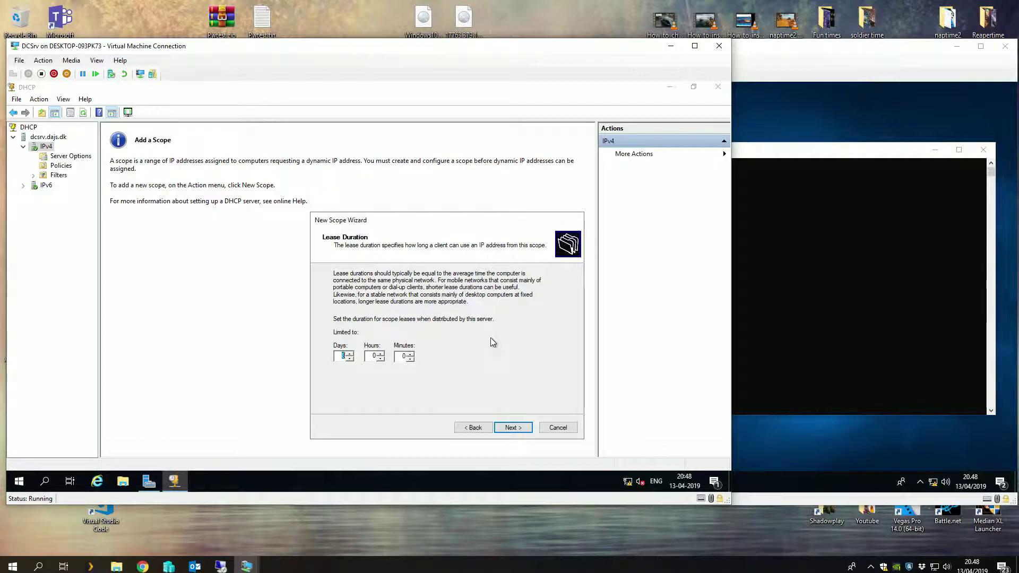
pyautogui.write('4')
pyautogui.click(517, 427)
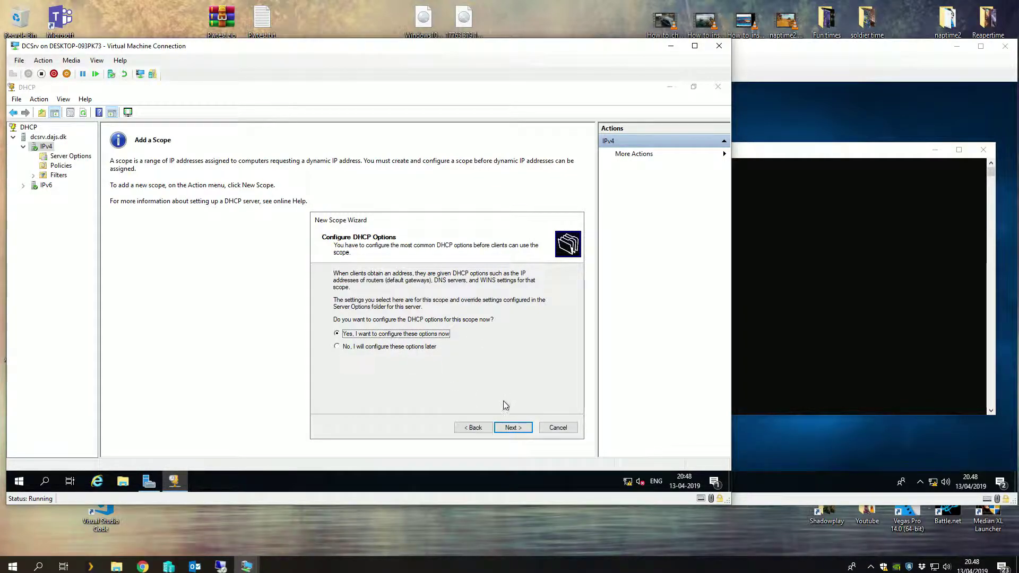
# Step: Add 192.168.1.1 as the scope's default gateway router
pyautogui.click(513, 427)
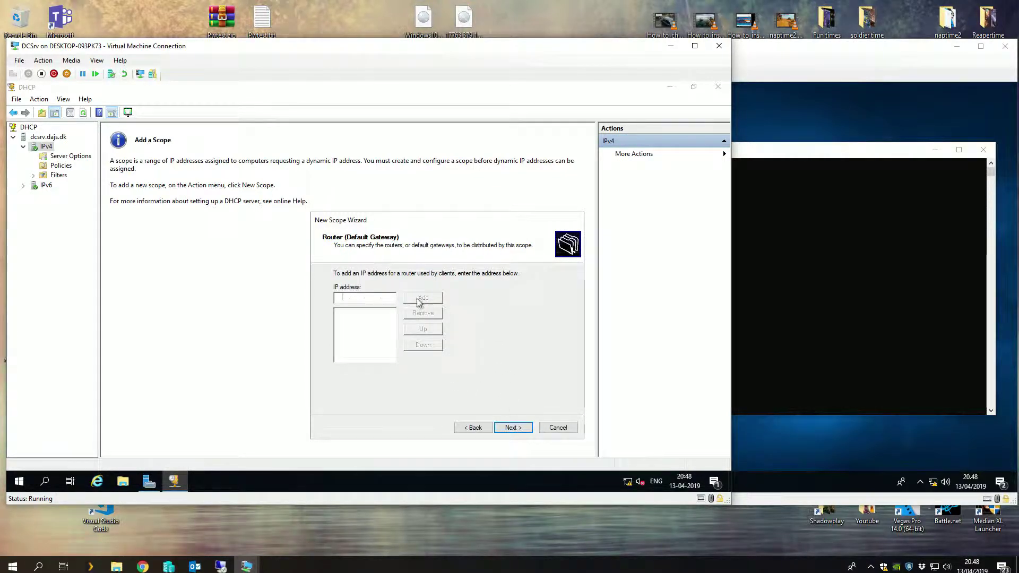
pyautogui.write('192.')
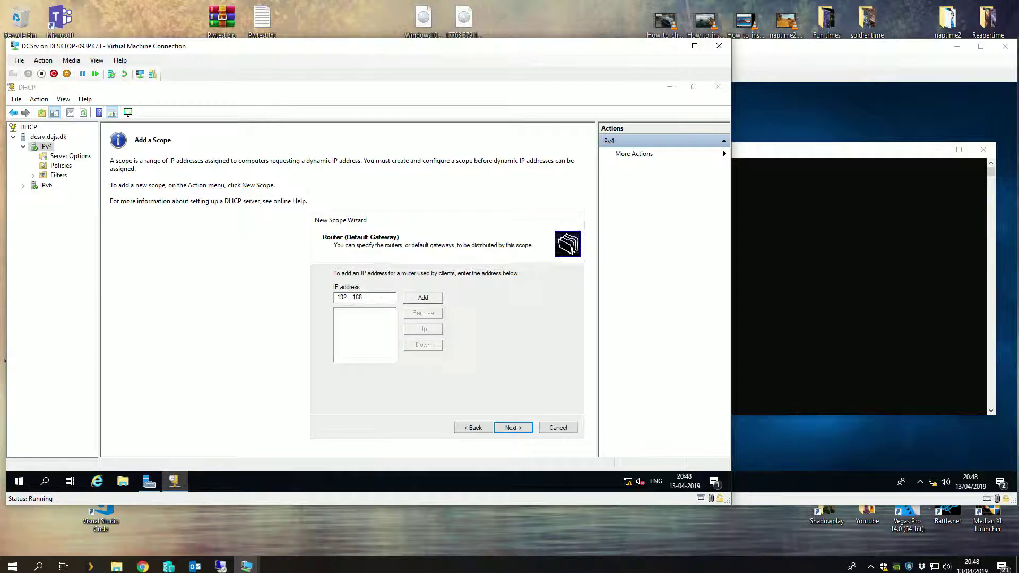
pyautogui.write('168.1')
pyautogui.click(419, 299)
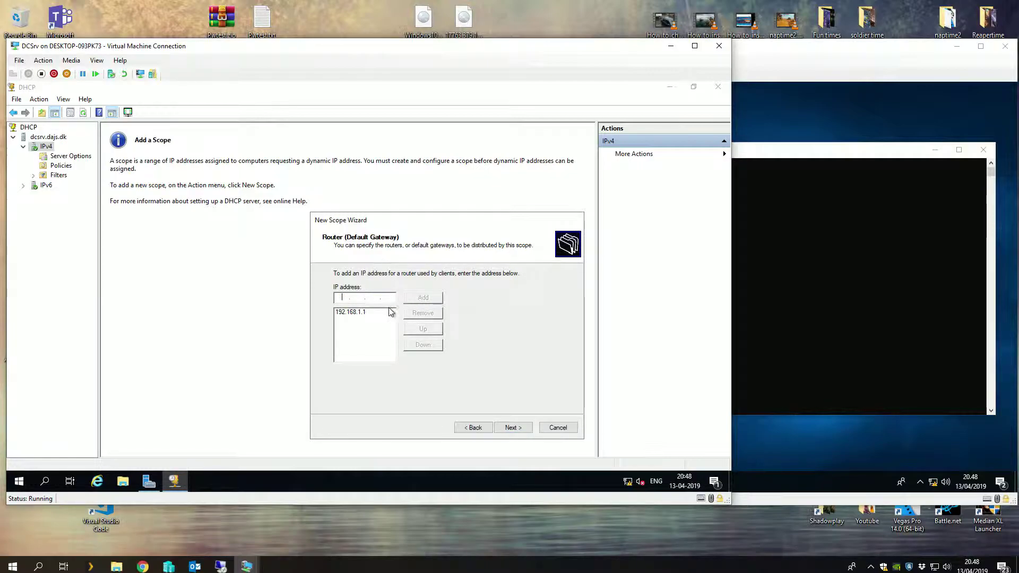
pyautogui.click(514, 430)
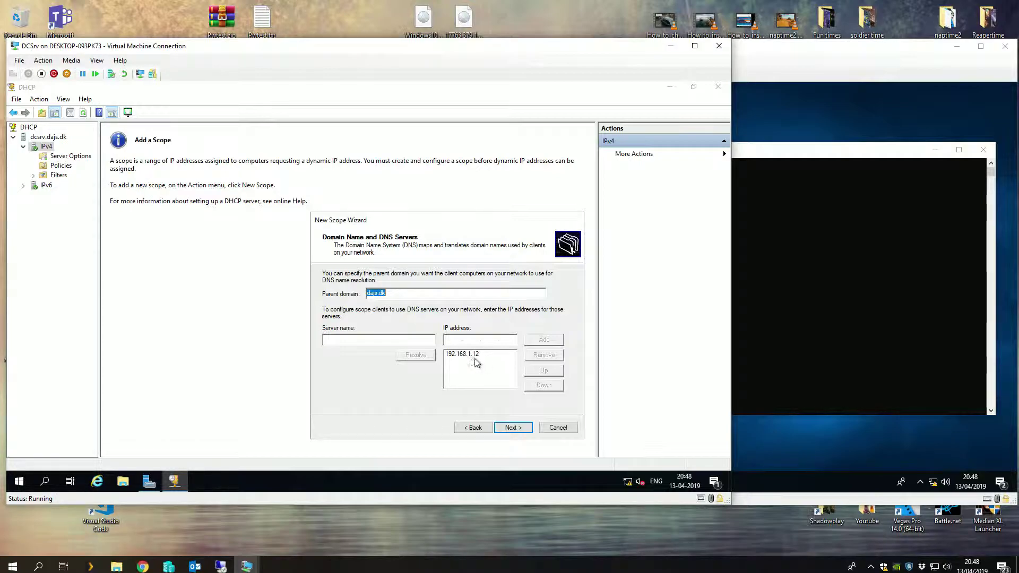
# Step: Keep DNS server 192.168.1.12 for dajs.dk, skip WINS, and activate the scope now
pyautogui.click(465, 358)
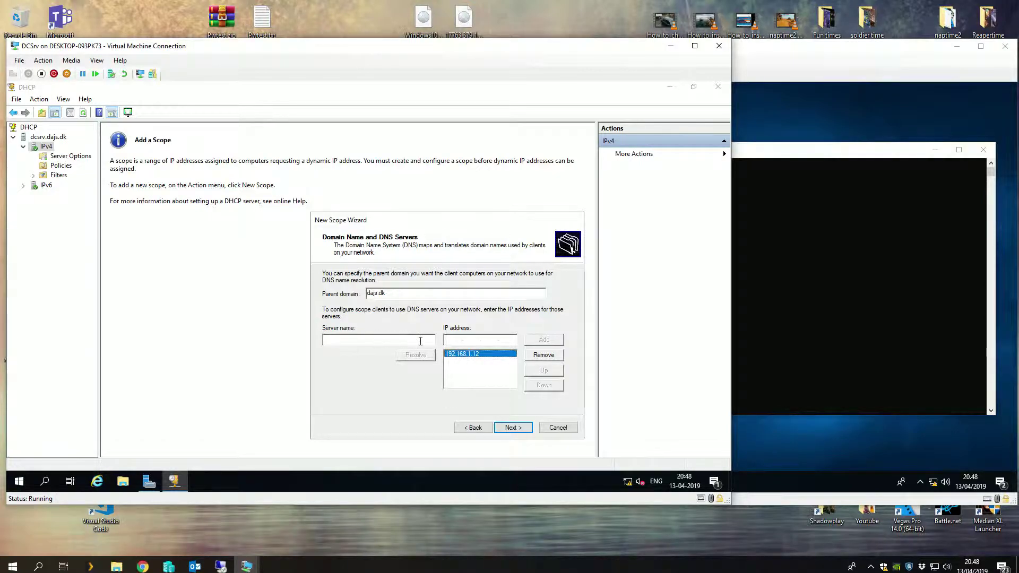
pyautogui.click(515, 429)
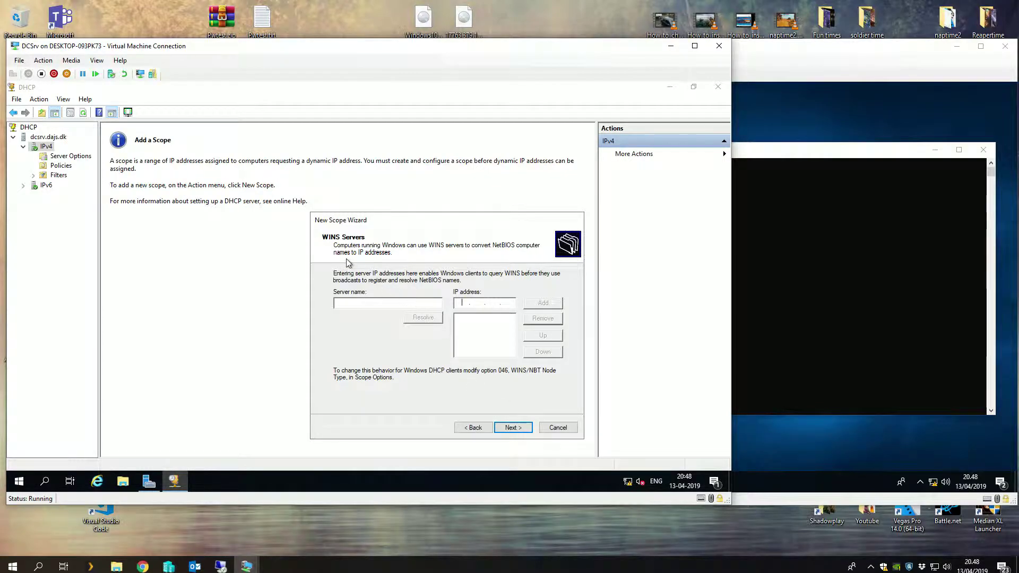
pyautogui.click(513, 430)
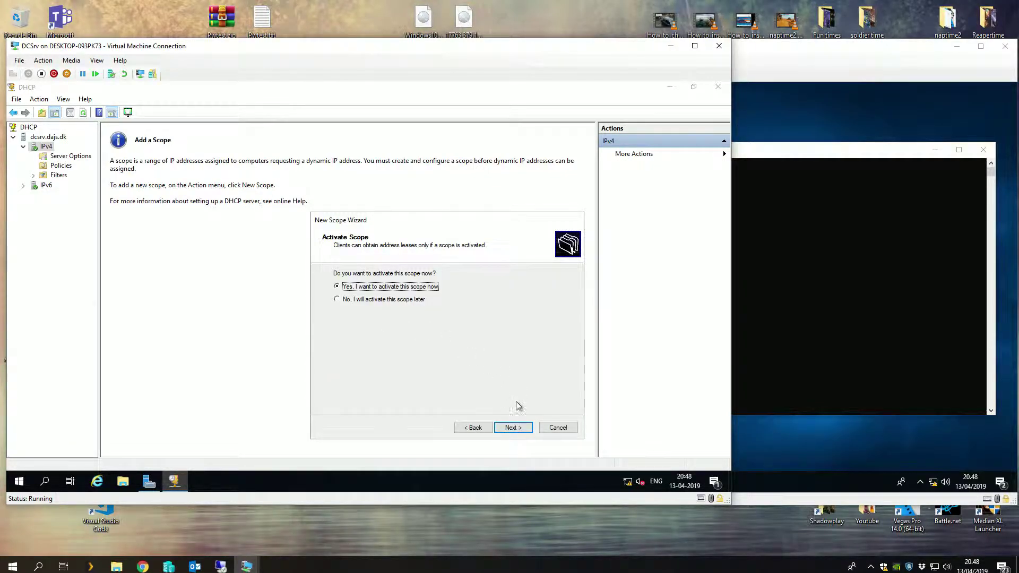
pyautogui.click(516, 427)
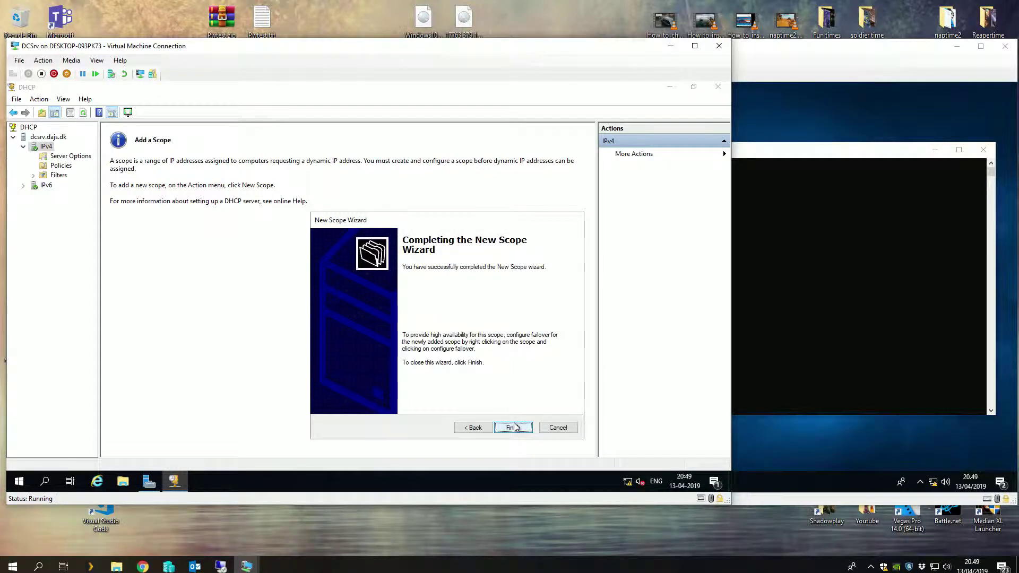
# Step: Finish the wizard and open Office_LAN's Address Leases list, which is still empty
pyautogui.click(518, 429)
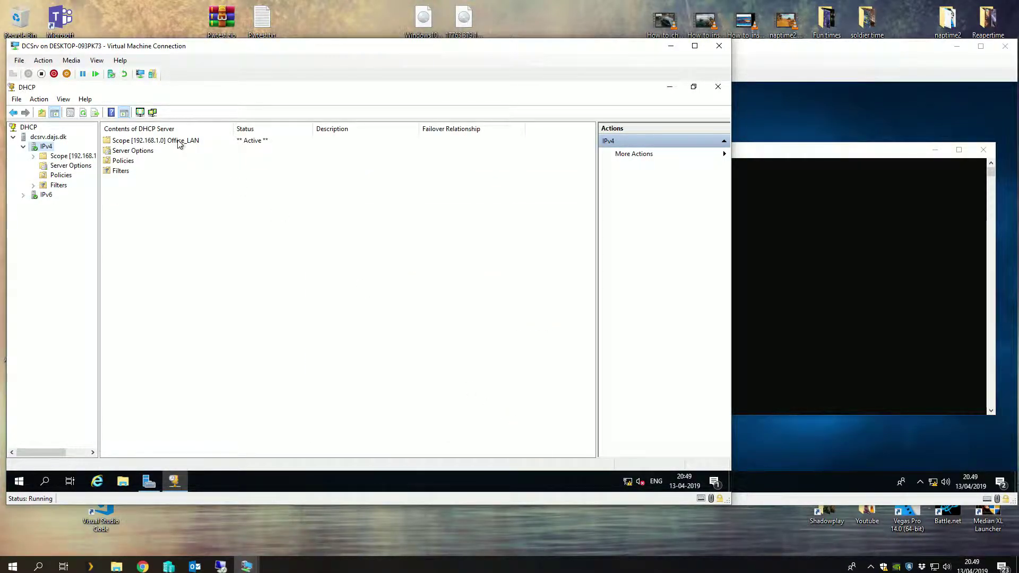
pyautogui.moveTo(99, 188); pyautogui.dragTo(166, 189)
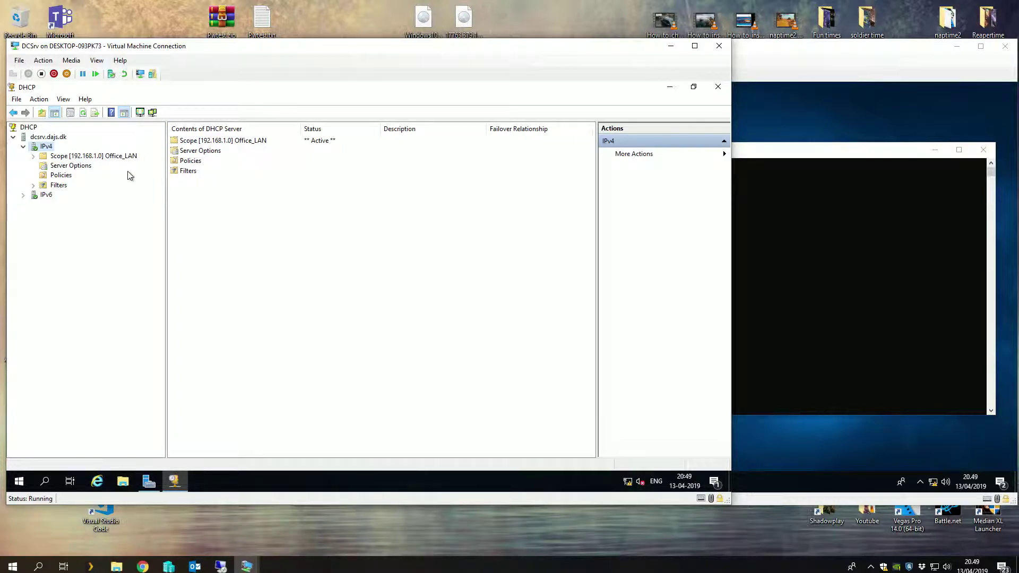
pyautogui.doubleClick(80, 155)
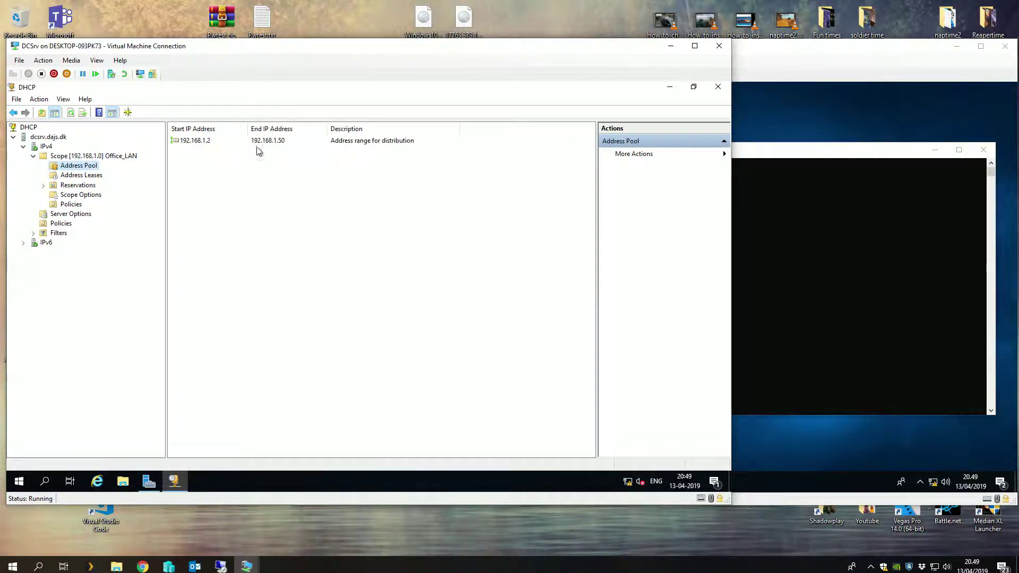
pyautogui.click(79, 175)
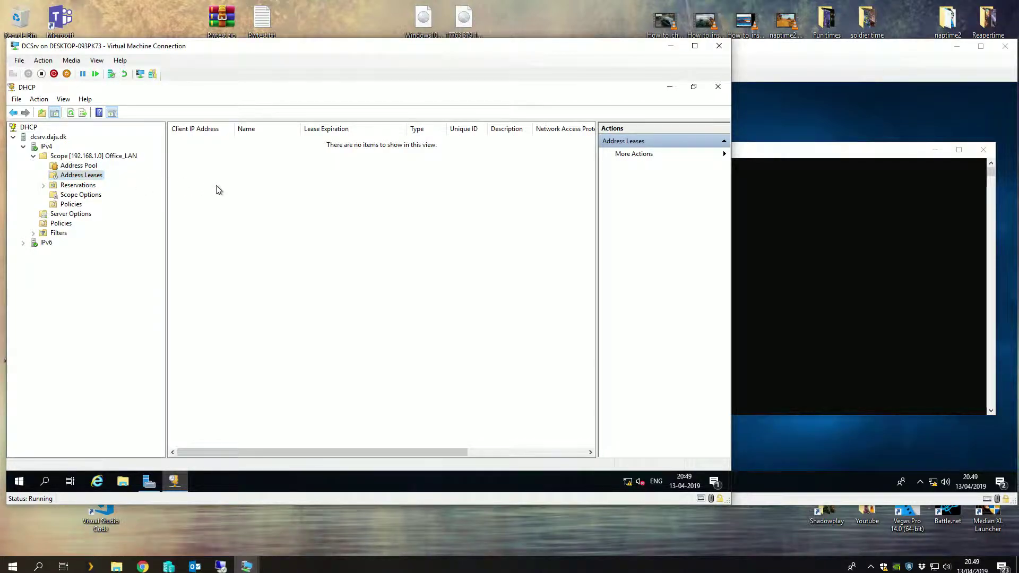
# Step: Run ipconfig /renew on the Windows 10 client to lease 192.168.1.11
pyautogui.click(763, 218)
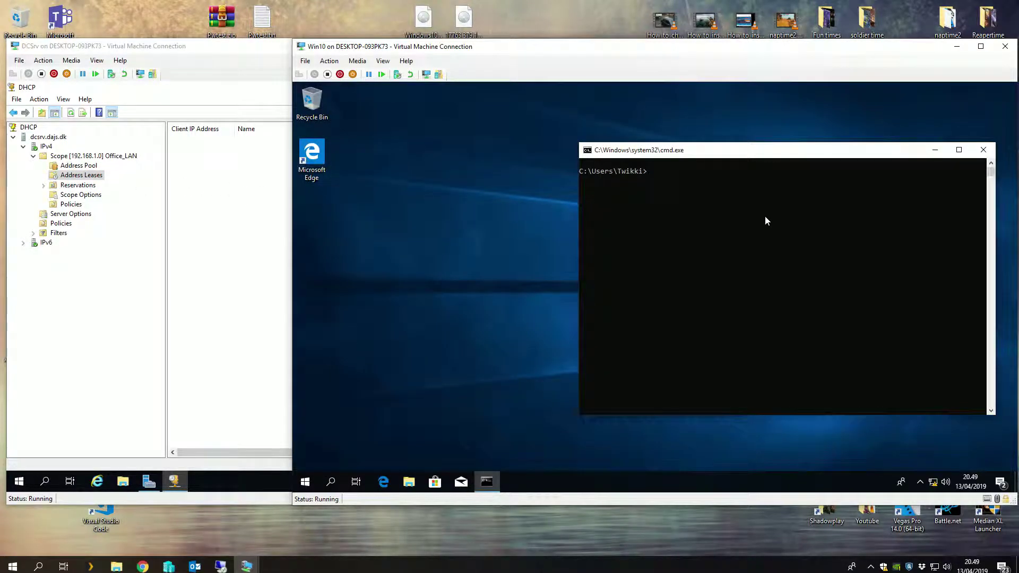
pyautogui.write('ipc')
pyautogui.write('onfig /renew')
pyautogui.moveTo(743, 154); pyautogui.dragTo(593, 131)
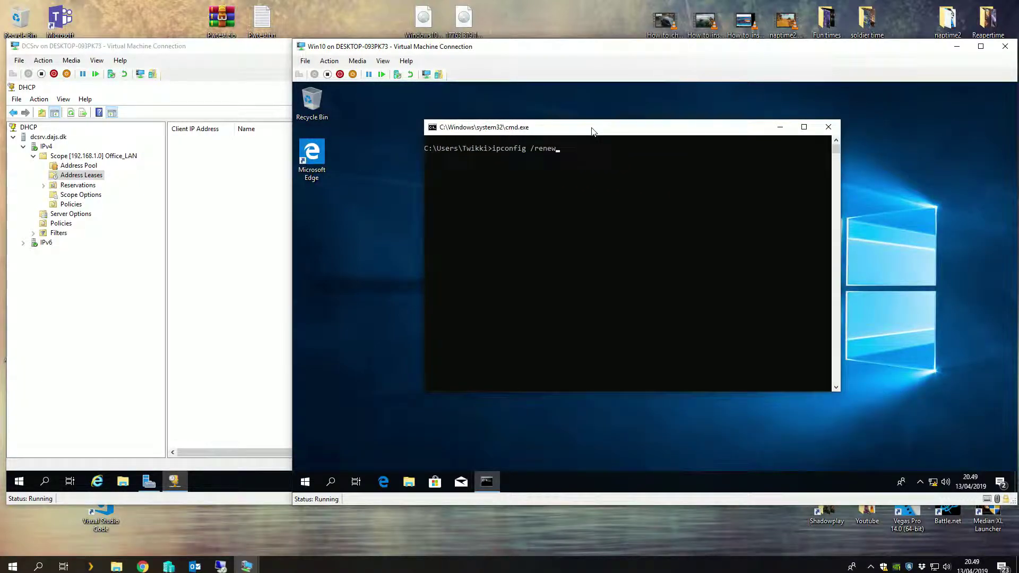
pyautogui.press('Return')
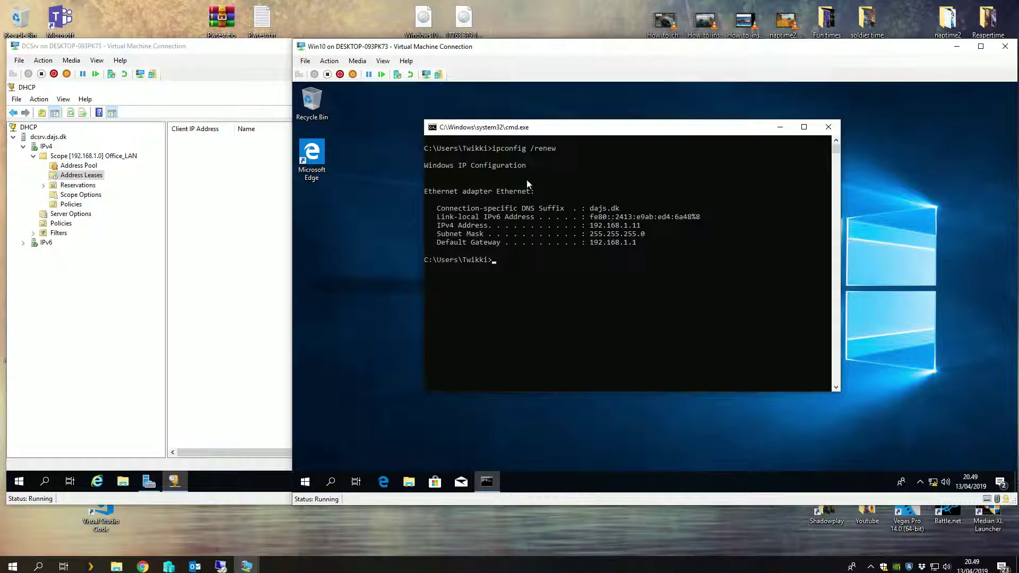
# Step: Refresh Office_LAN's Address Leases and select the 192.168.1.11 lease held by DESKTOP-7C24VM
pyautogui.click(225, 199)
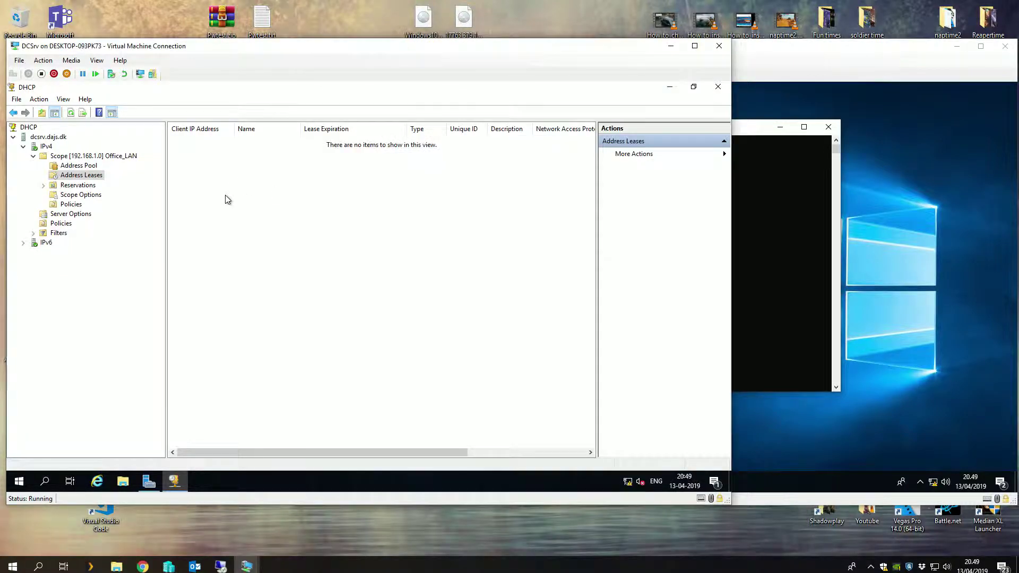
pyautogui.press('F5')
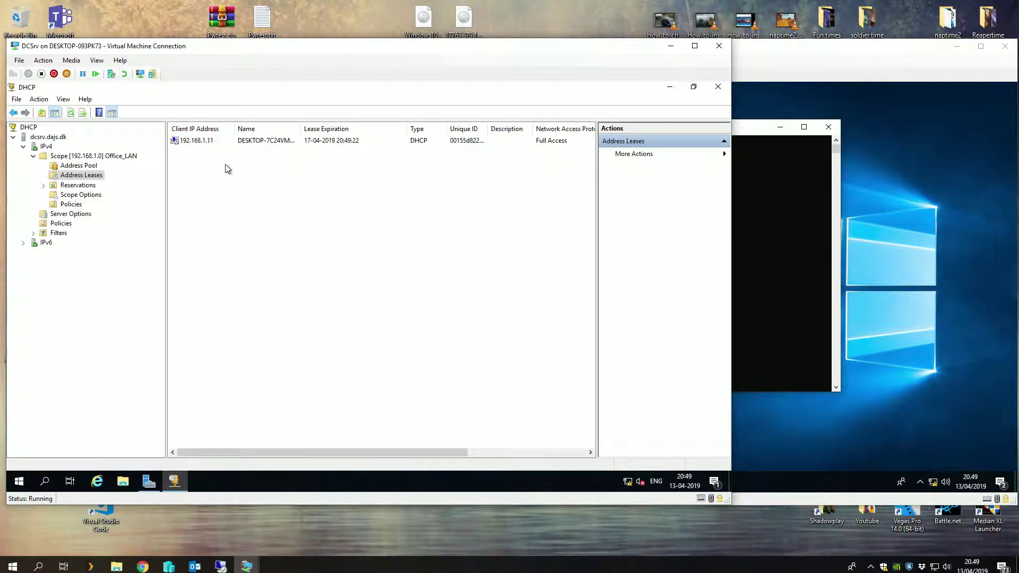
pyautogui.click(261, 143)
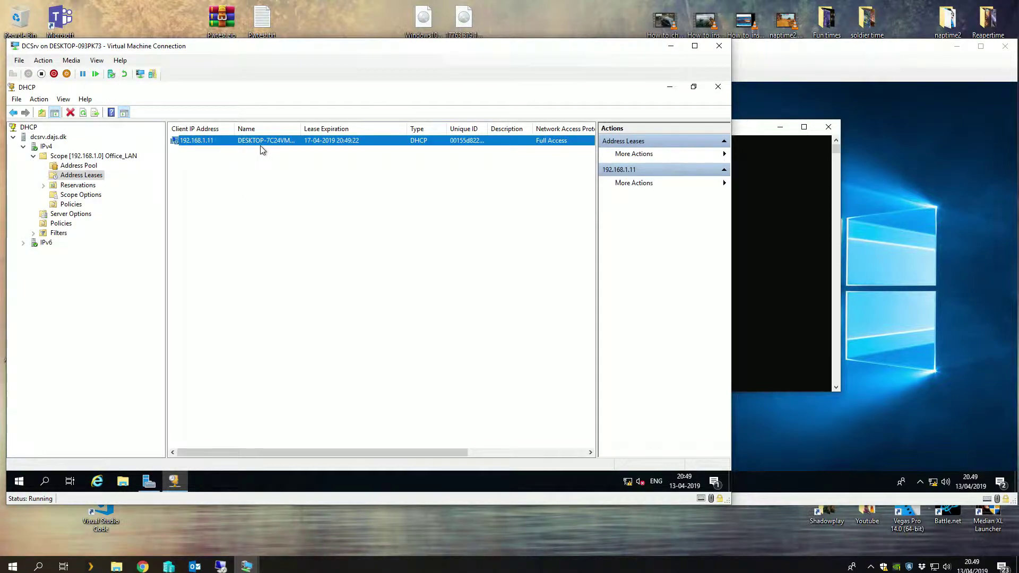
# Step: From the Windows 10 client, ping 192.168.1.12, getting 4 of 4 replies, then return to DCSrv
pyautogui.click(775, 220)
pyautogui.write('ping 192')
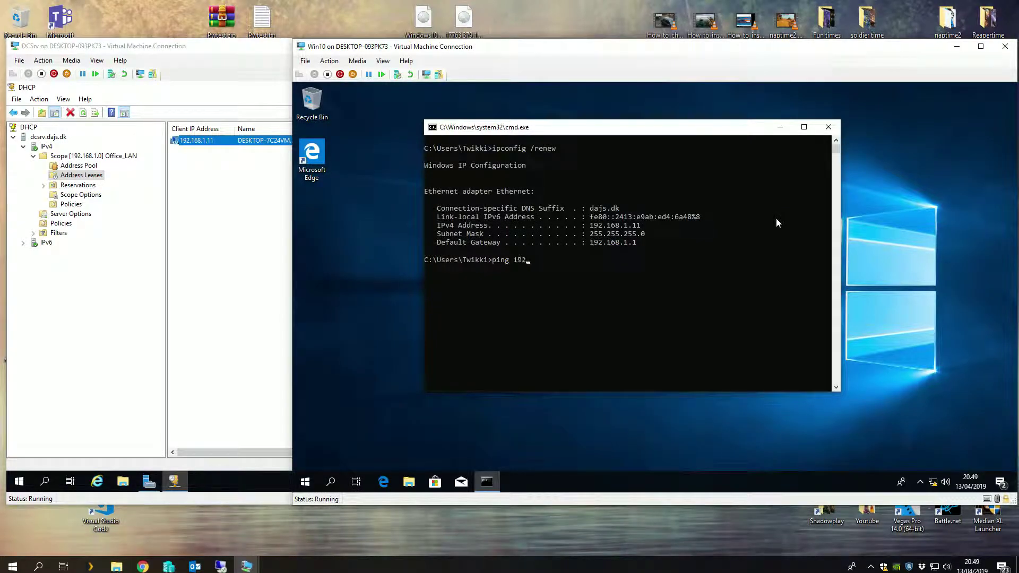
pyautogui.write('.168.1.12')
pyautogui.press('Return')
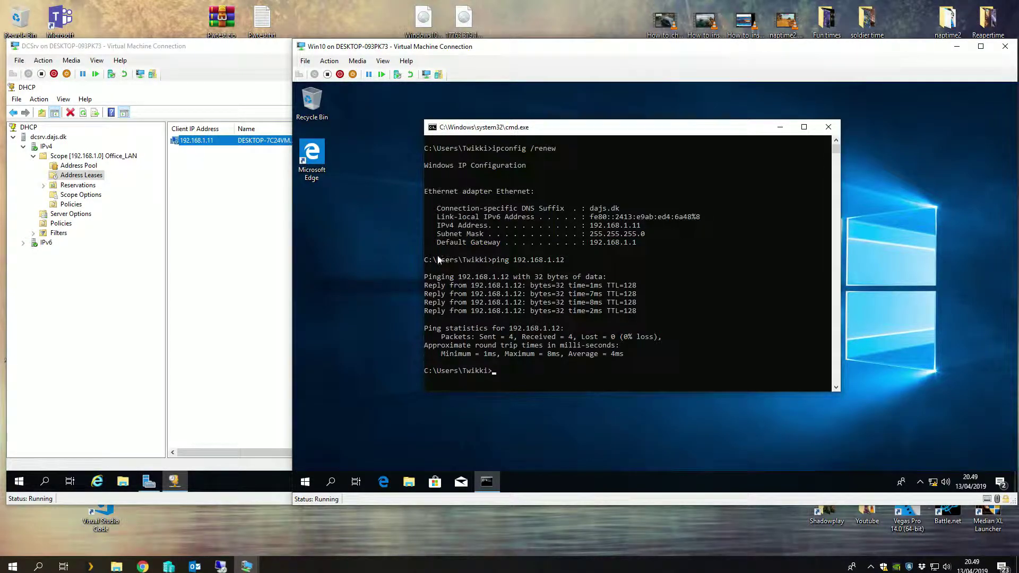
pyautogui.click(230, 50)
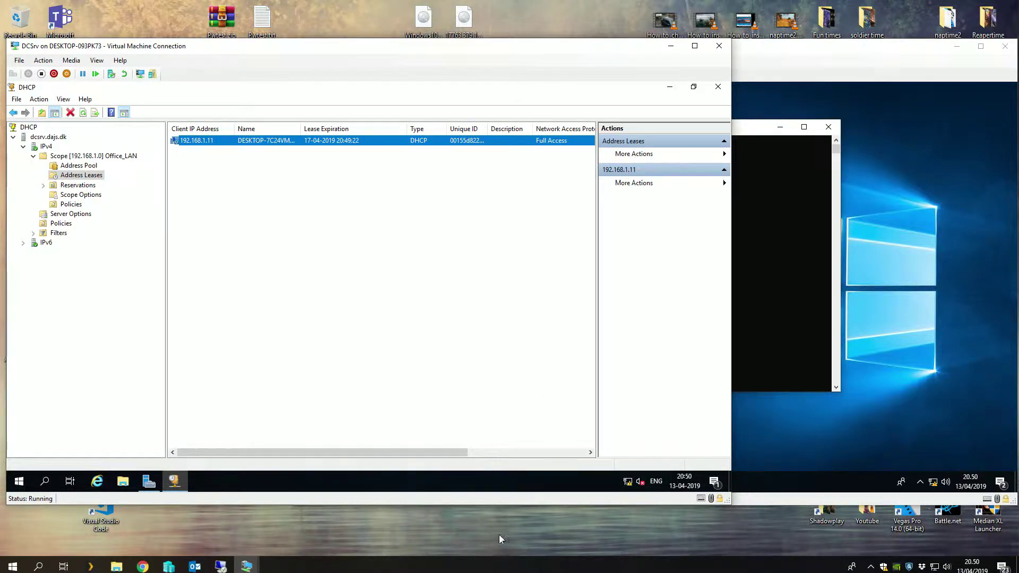